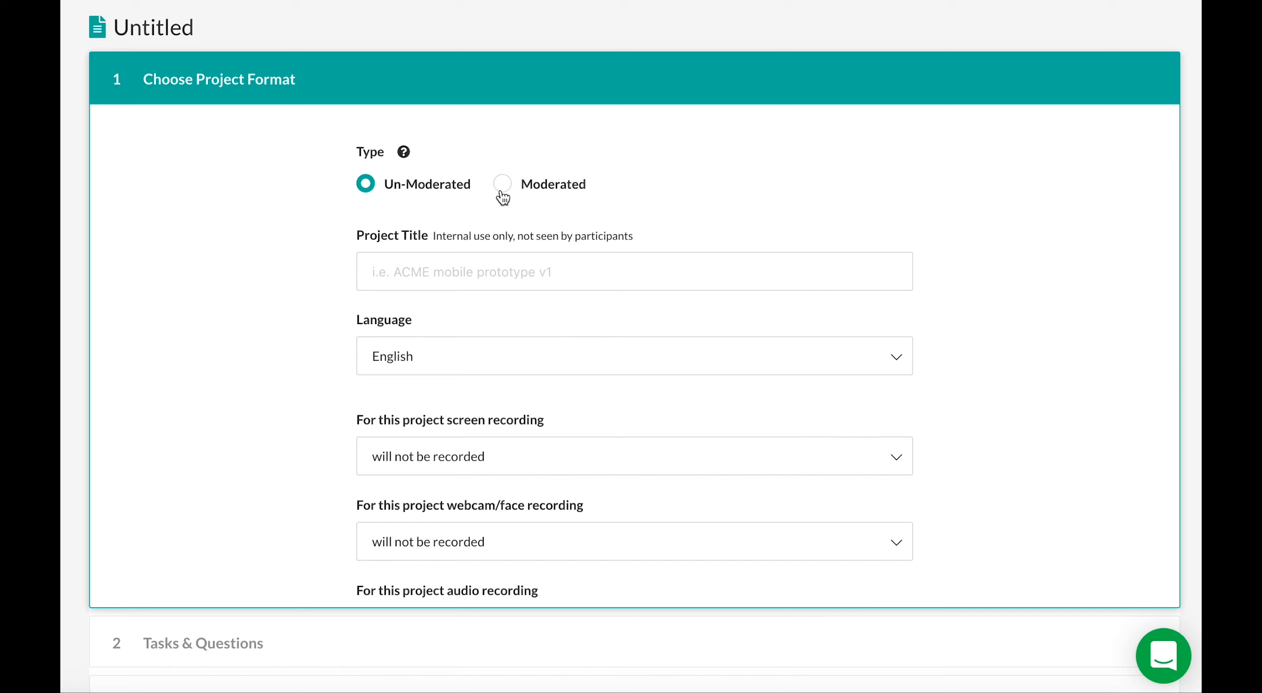
- Set the project type to Un-Moderated and title the project "My first project"
{"action": "left_click", "coordinate": [502, 192]}
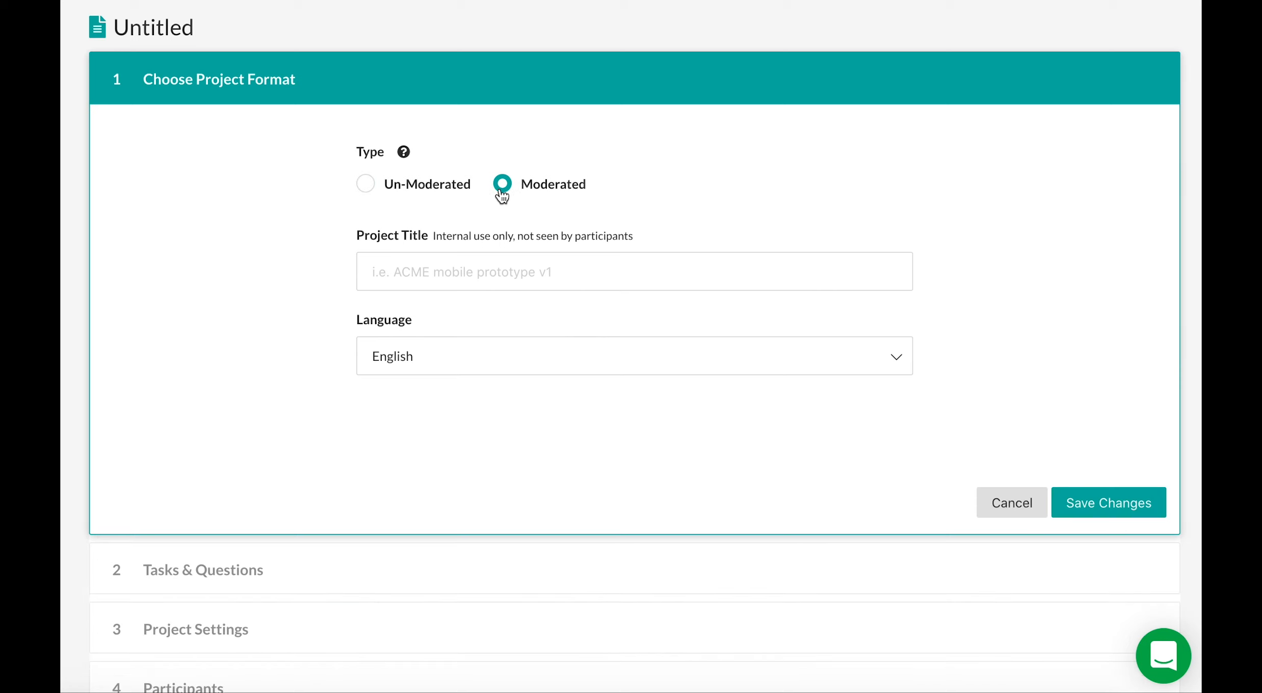
{"action": "left_click", "coordinate": [366, 188]}
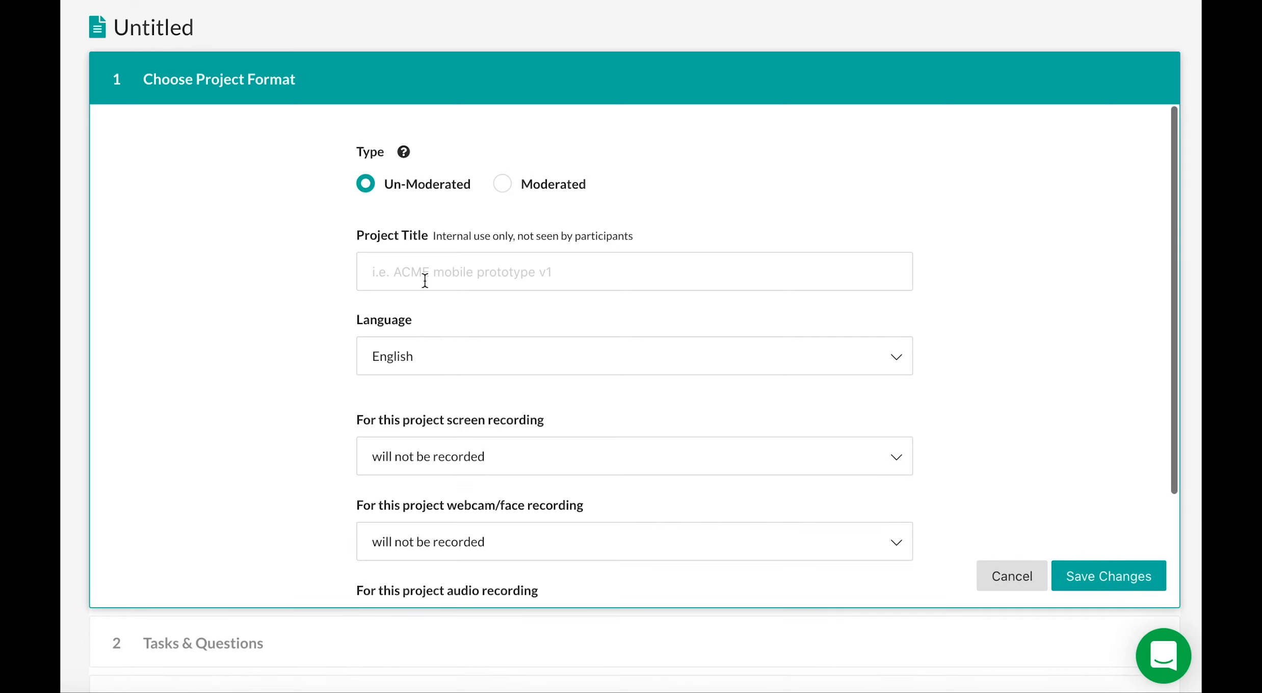
{"action": "left_click", "coordinate": [589, 276]}
{"action": "type", "text": "My first project"}
- Look through the available project languages and choose English
{"action": "left_click", "coordinate": [693, 374]}
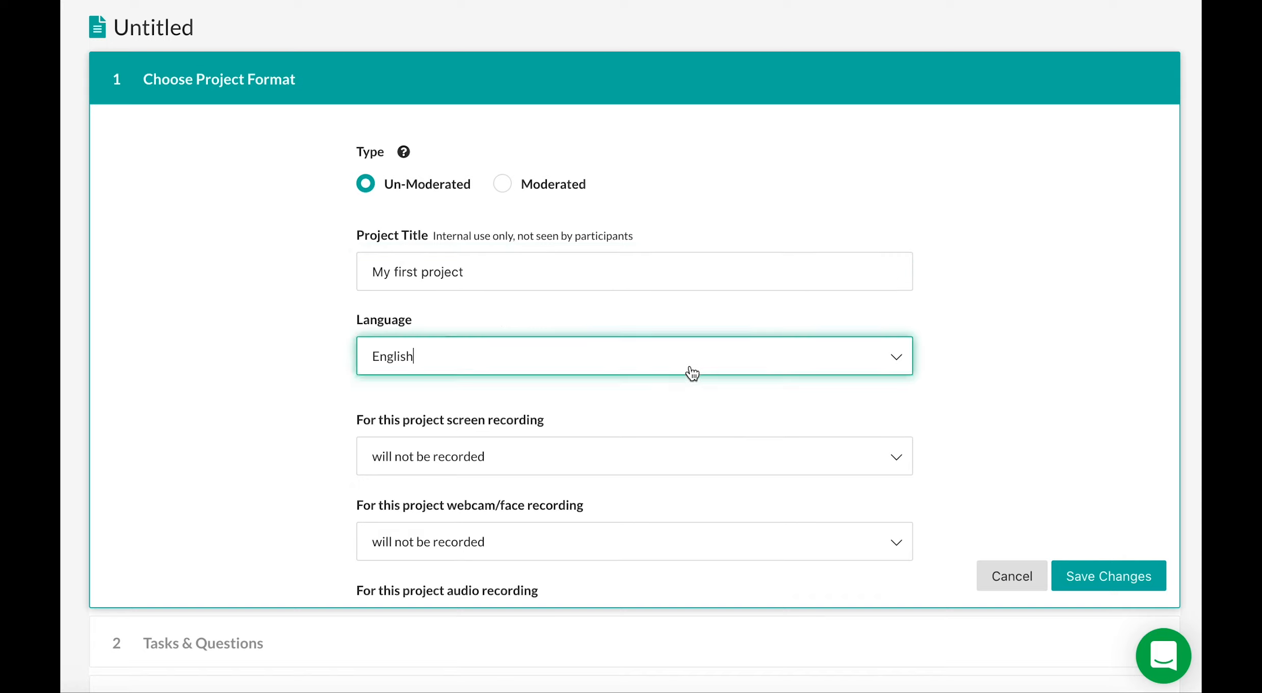
{"action": "left_click", "coordinate": [692, 373]}
{"action": "scroll", "coordinate": [739, 496], "scroll_direction": "down", "scroll_amount": 2}
{"action": "scroll", "coordinate": [740, 496], "scroll_direction": "down", "scroll_amount": 4}
{"action": "scroll", "coordinate": [739, 496], "scroll_direction": "up", "scroll_amount": 5}
{"action": "left_click", "coordinate": [510, 401]}
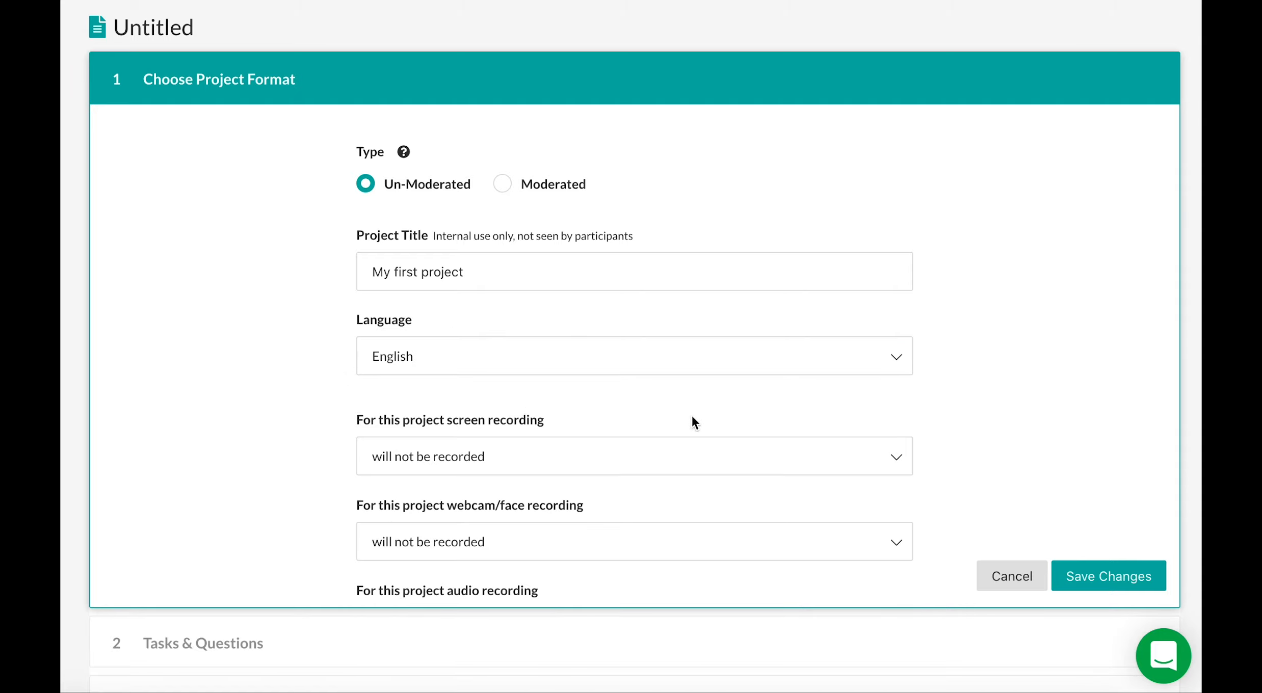
- Make screen recording required for all participants and save the project format
{"action": "scroll", "coordinate": [960, 434], "scroll_direction": "down", "scroll_amount": 3}
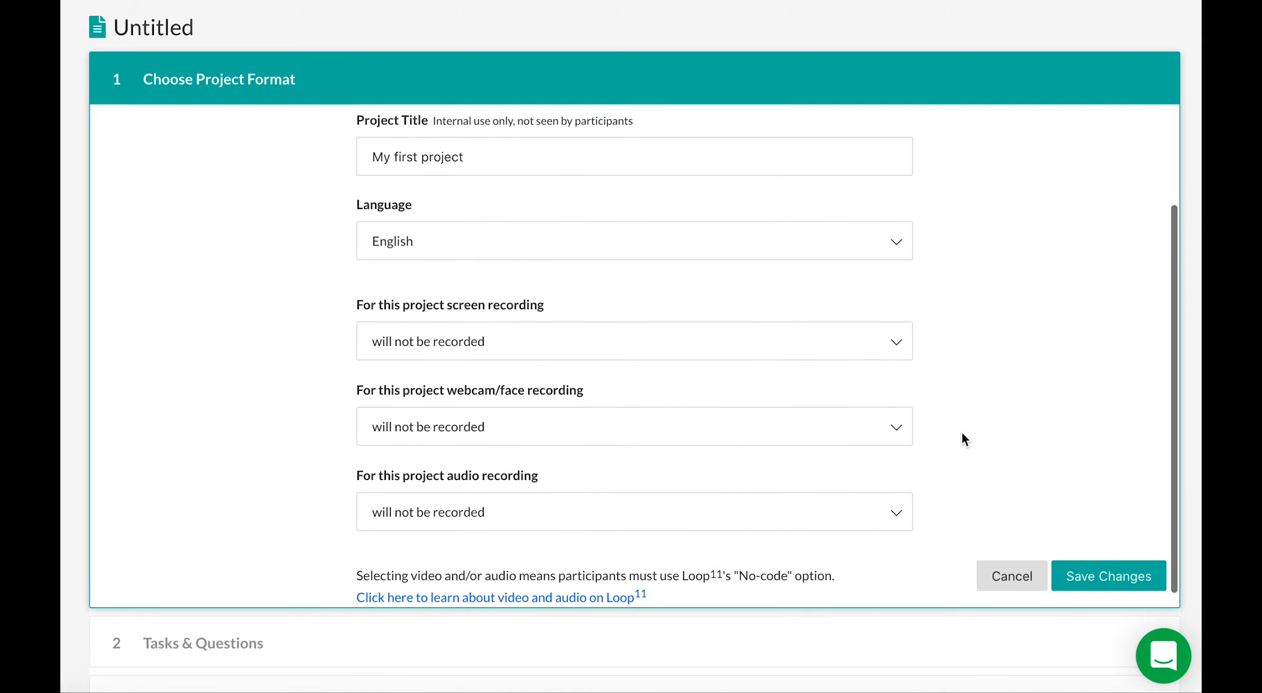
{"action": "scroll", "coordinate": [961, 433], "scroll_direction": "down", "scroll_amount": 2}
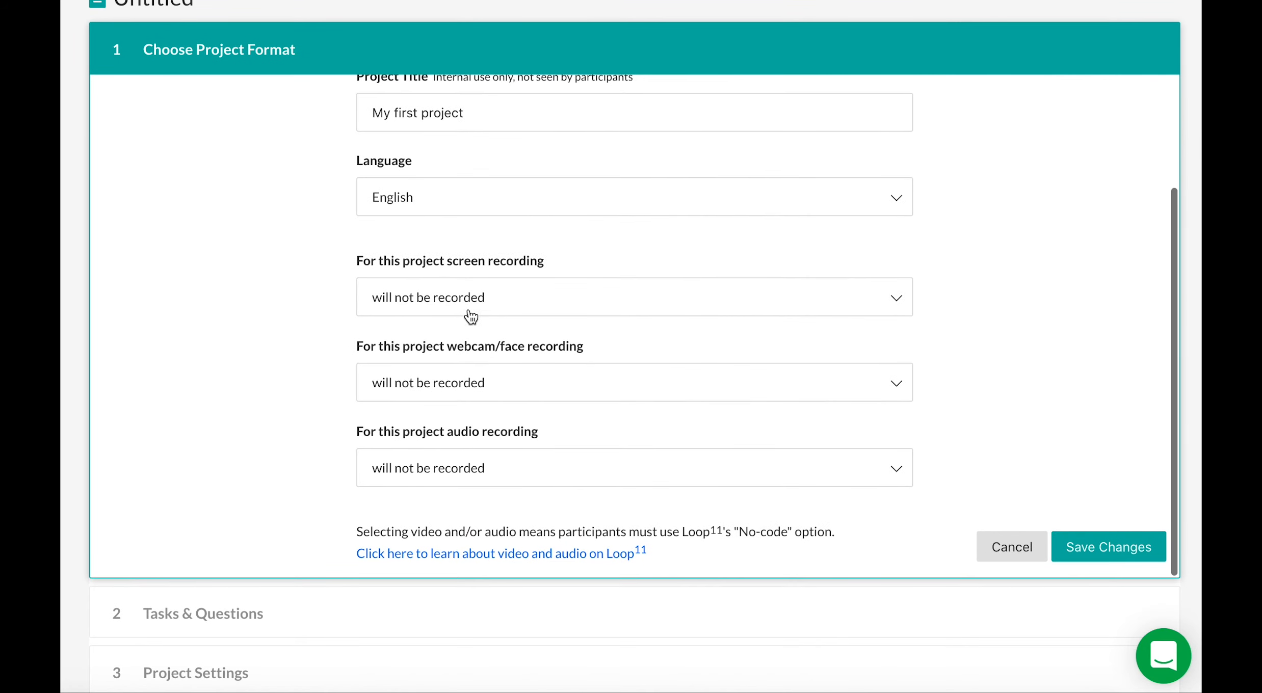
{"action": "left_click", "coordinate": [504, 307]}
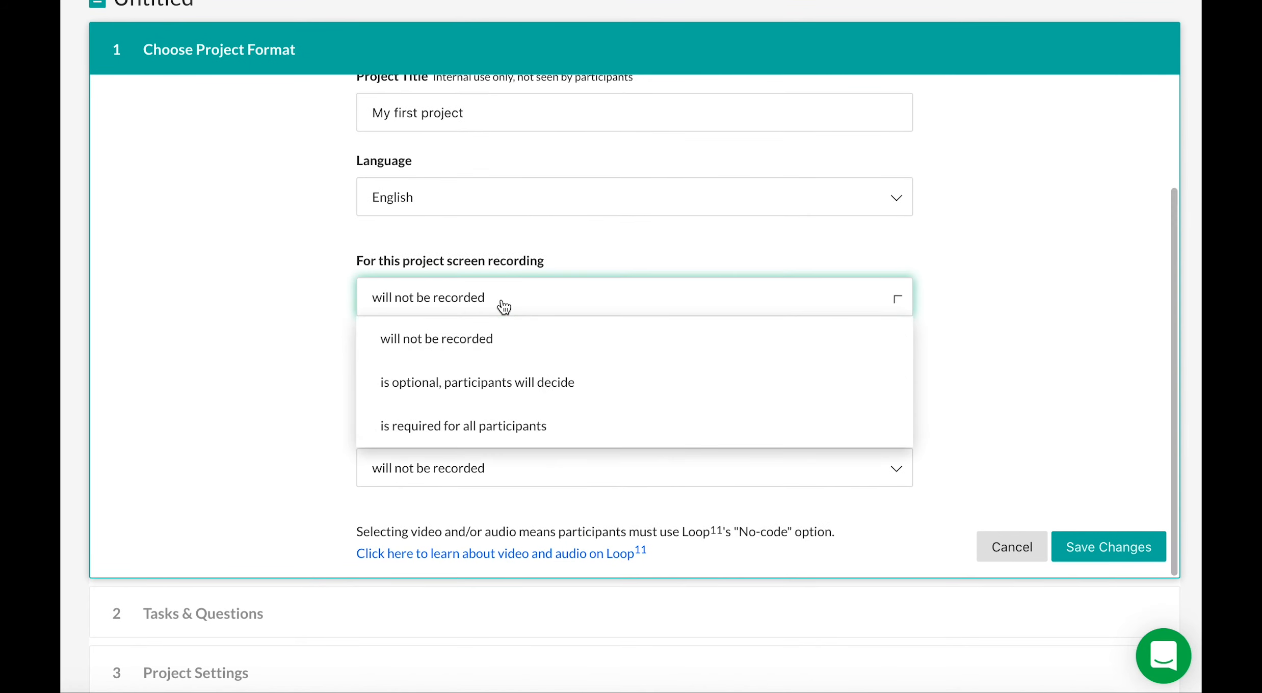
{"action": "left_click", "coordinate": [486, 429]}
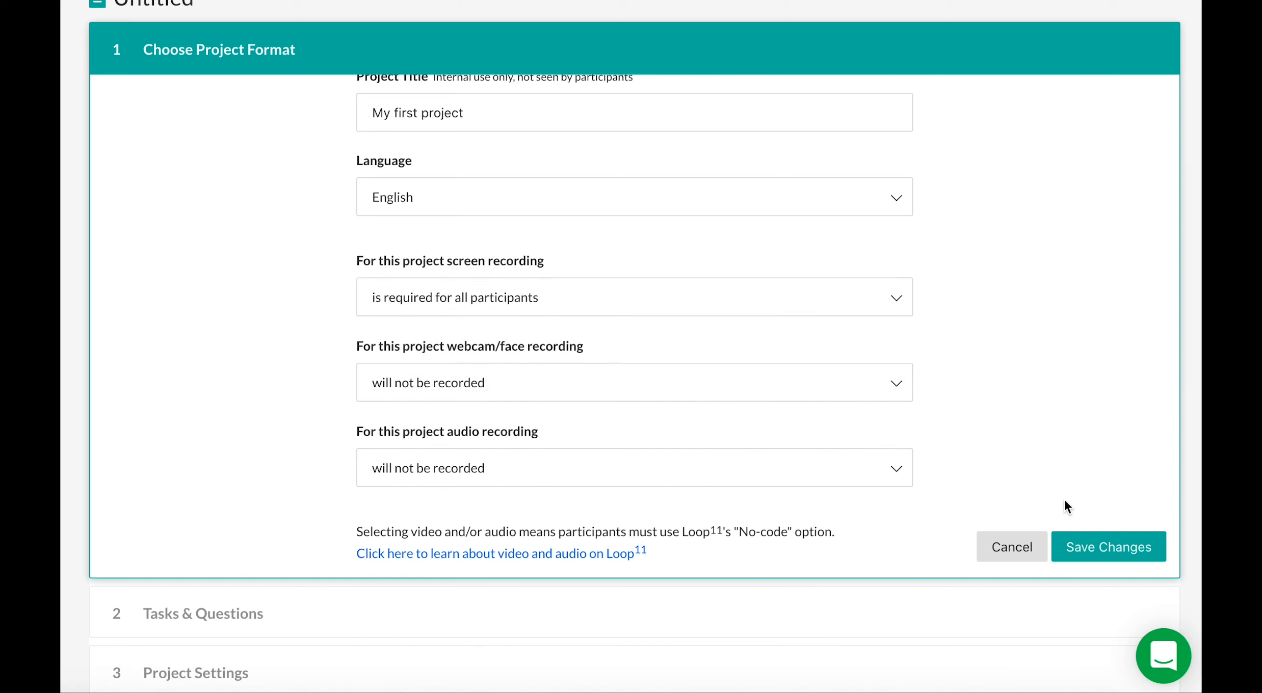
{"action": "left_click", "coordinate": [1087, 540]}
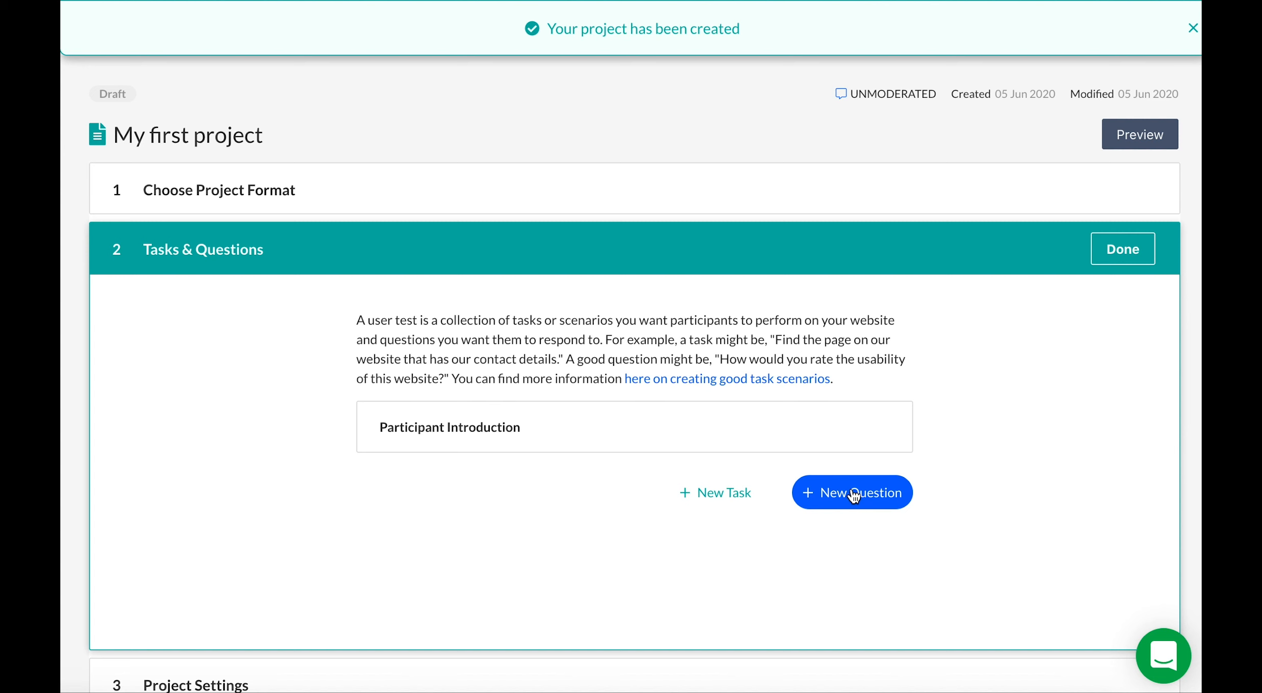
- Create a new task named "Task 1" with the scenario "Find the contact us page."
{"action": "left_click", "coordinate": [714, 494]}
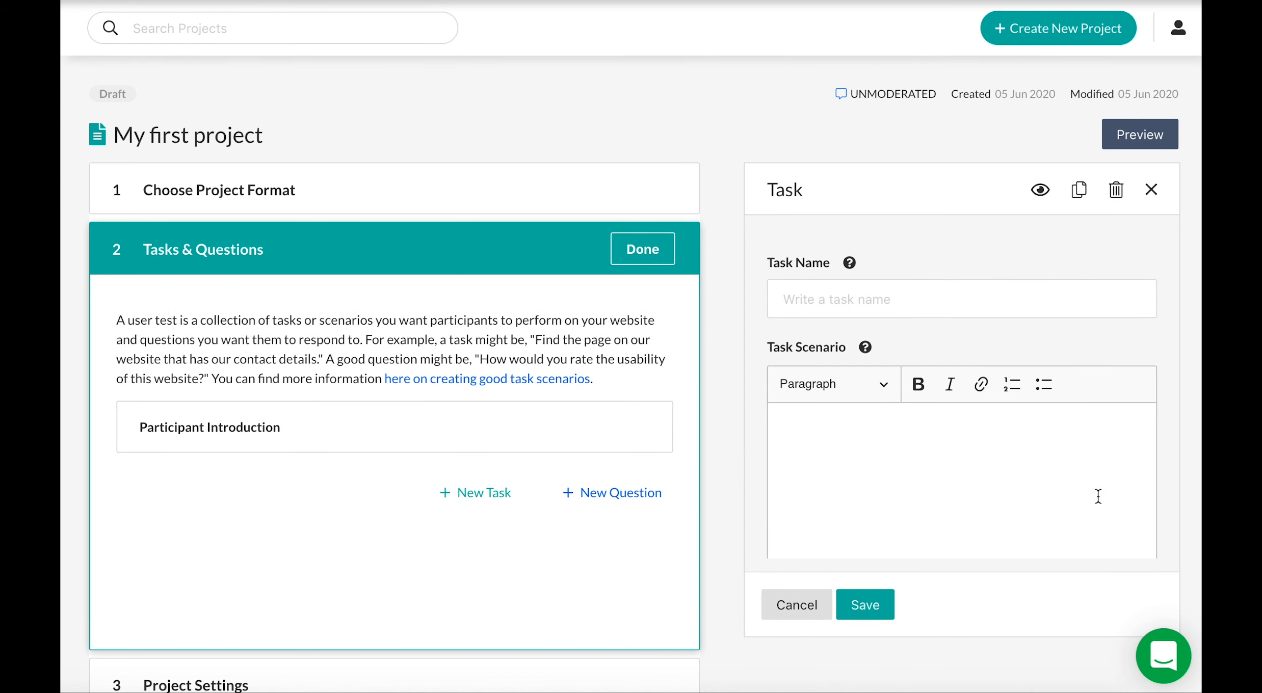
{"action": "left_click", "coordinate": [1013, 299]}
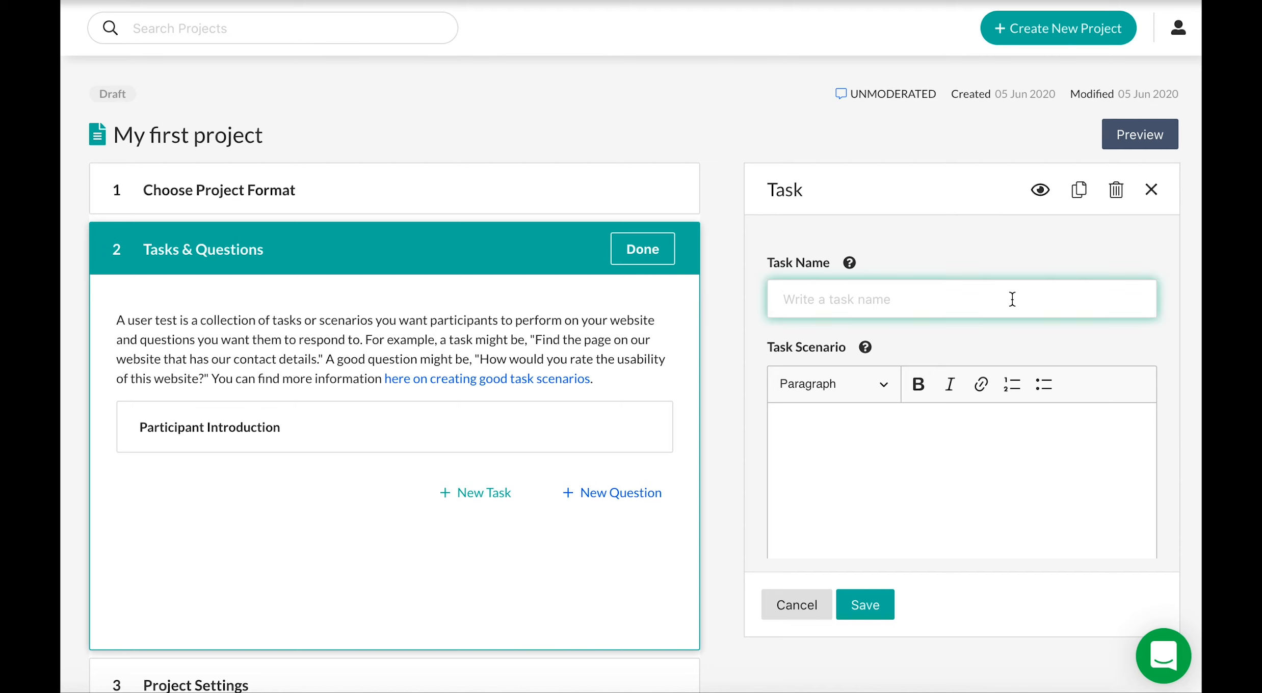
{"action": "type", "text": "Task 1"}
{"action": "left_click", "coordinate": [917, 425]}
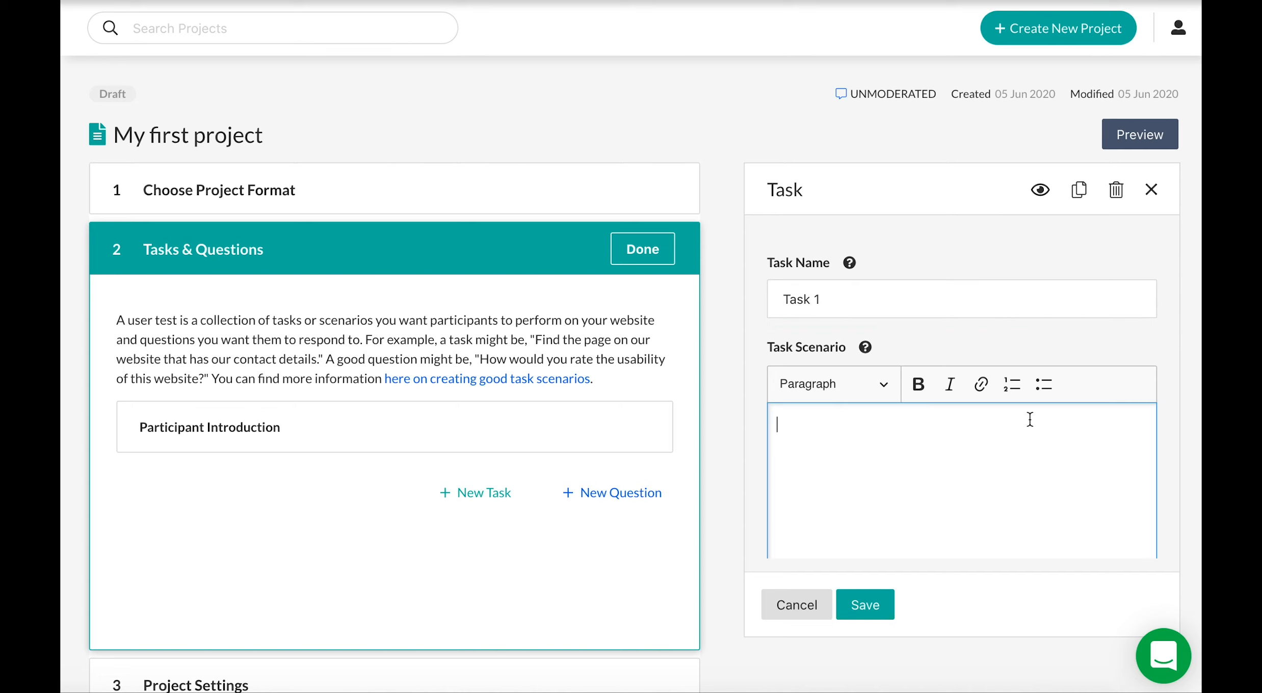
{"action": "type", "text": "Find the contact us page."}
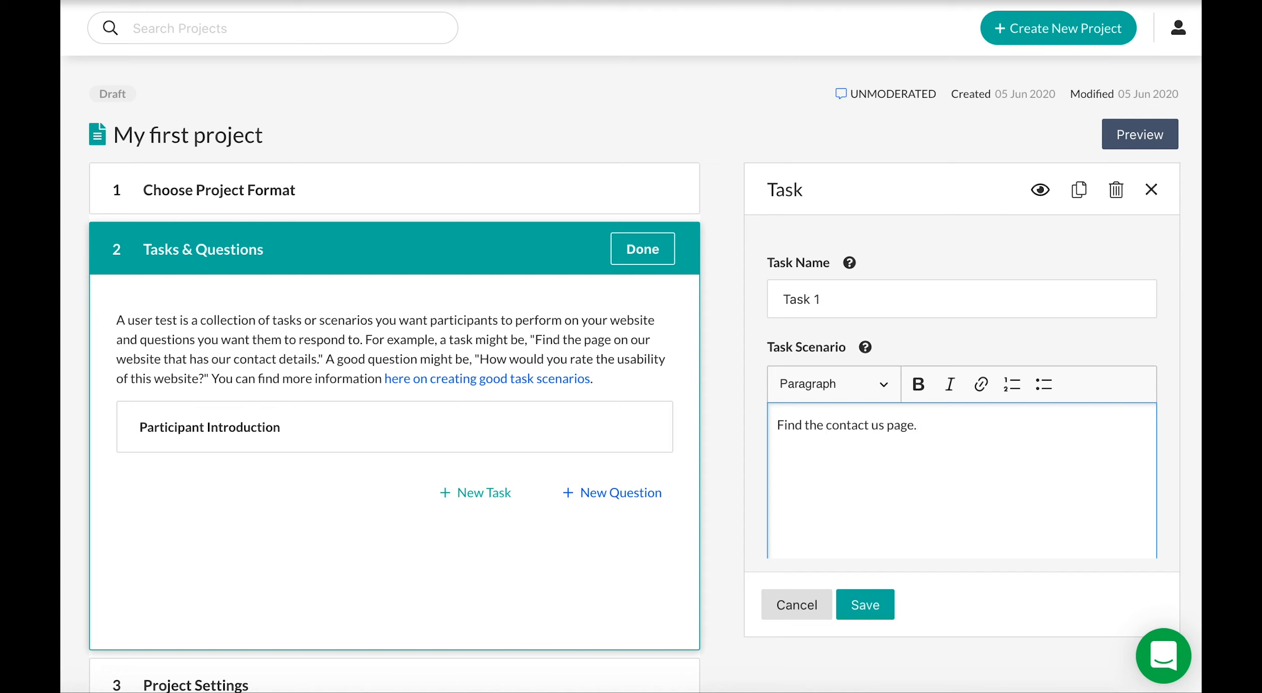
- Try the Time Bound and First Click task types and view their options
{"action": "scroll", "coordinate": [1186, 442], "scroll_direction": "down", "scroll_amount": 1}
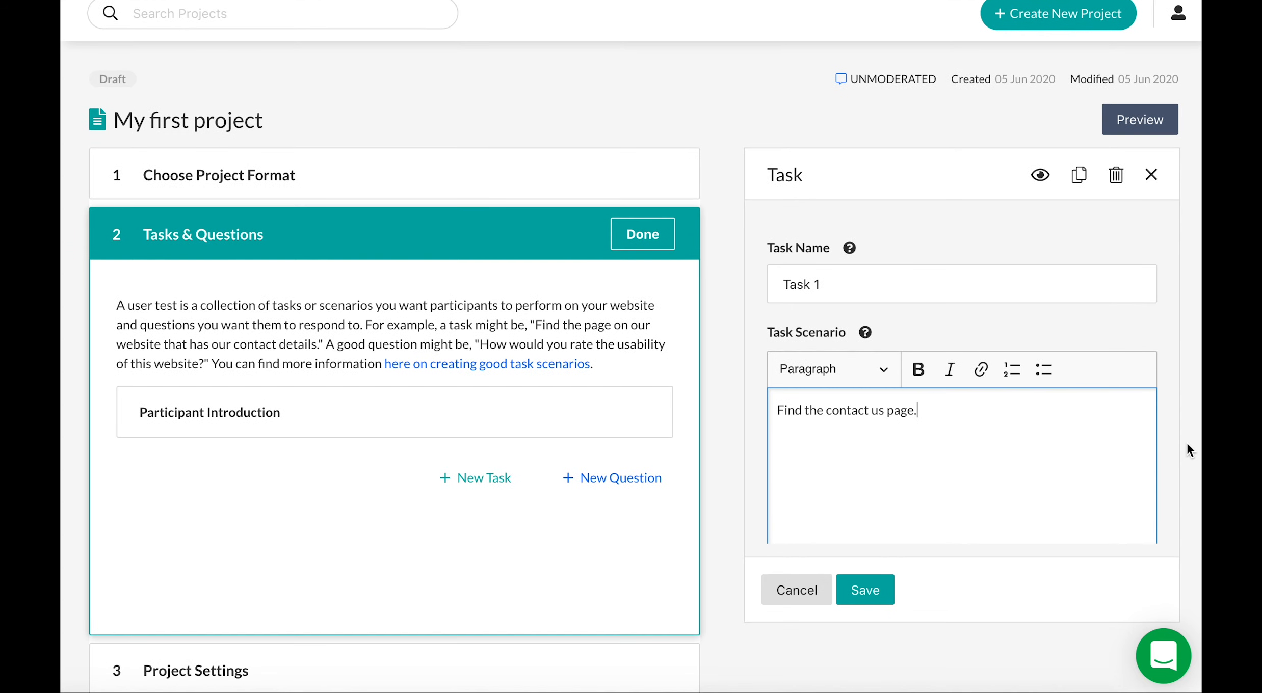
{"action": "scroll", "coordinate": [1137, 447], "scroll_direction": "down", "scroll_amount": 2}
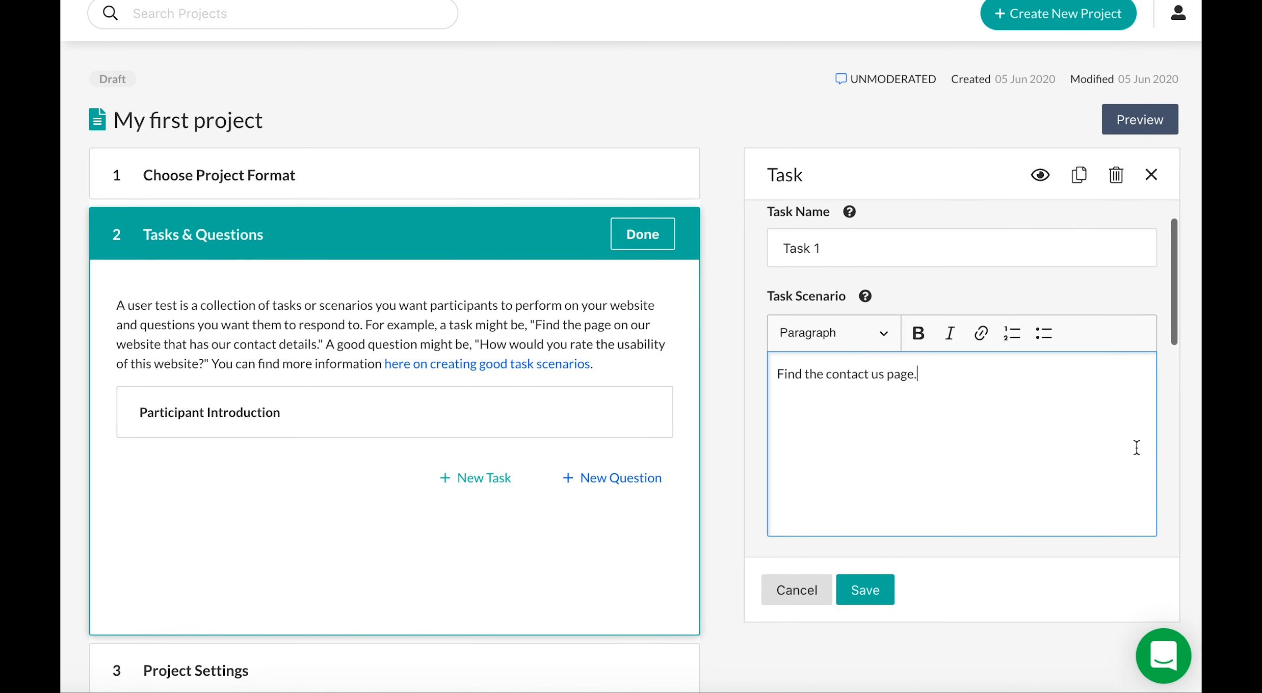
{"action": "scroll", "coordinate": [1133, 446], "scroll_direction": "down", "scroll_amount": 5}
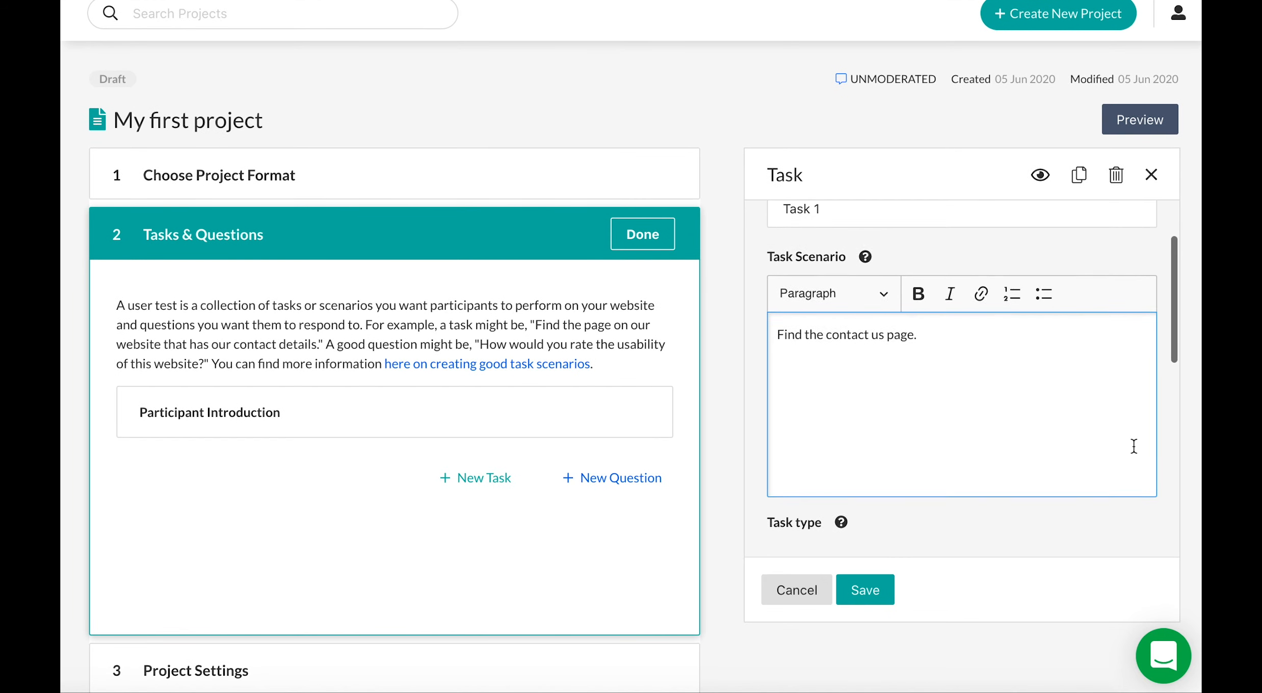
{"action": "scroll", "coordinate": [1133, 446], "scroll_direction": "down", "scroll_amount": 4}
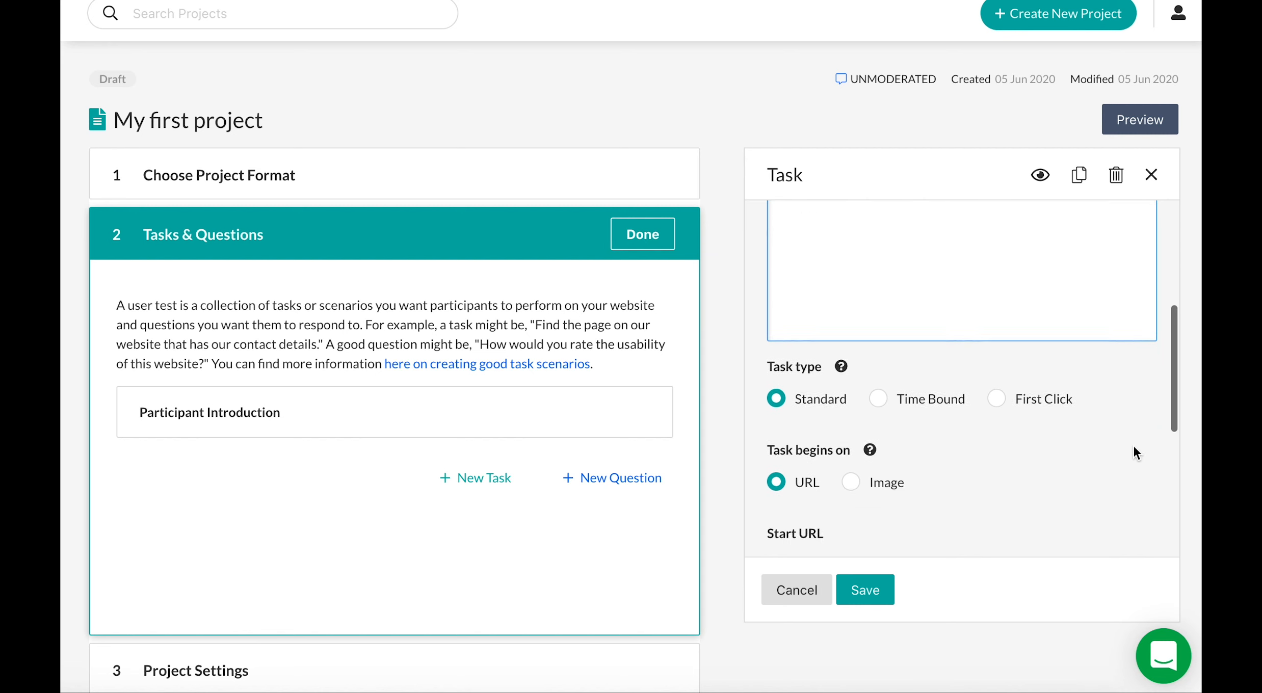
{"action": "left_click", "coordinate": [880, 381]}
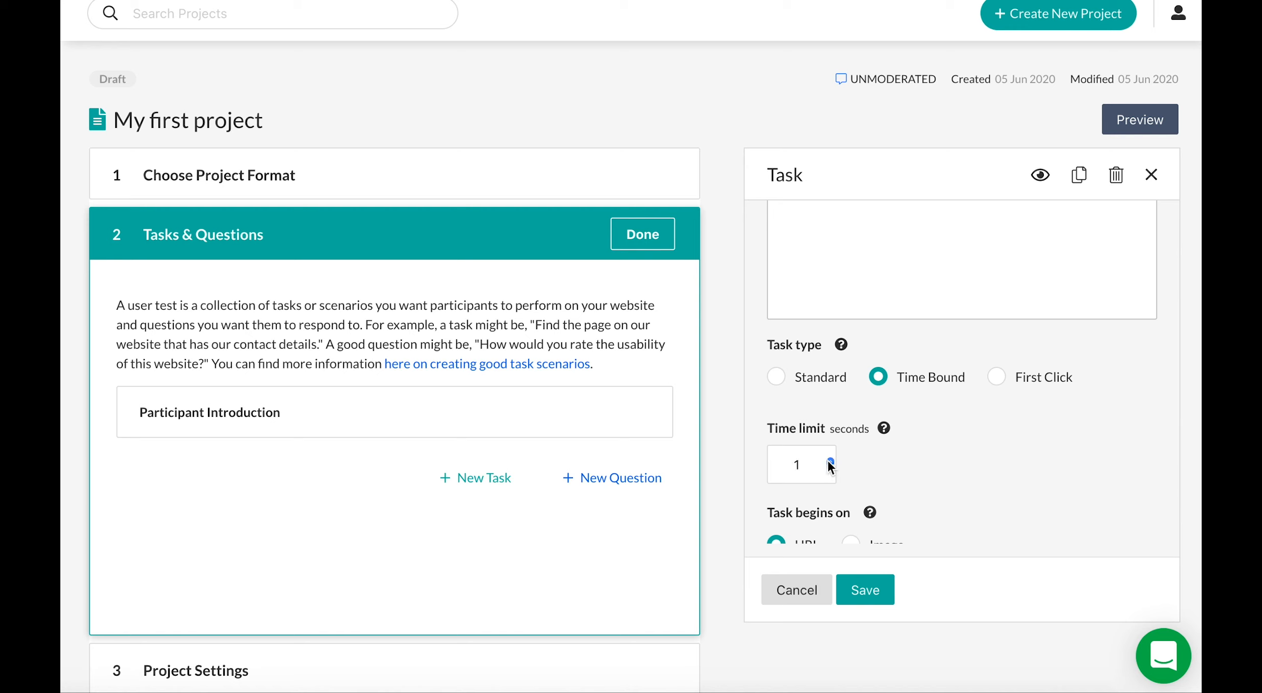
{"action": "left_click", "coordinate": [994, 389]}
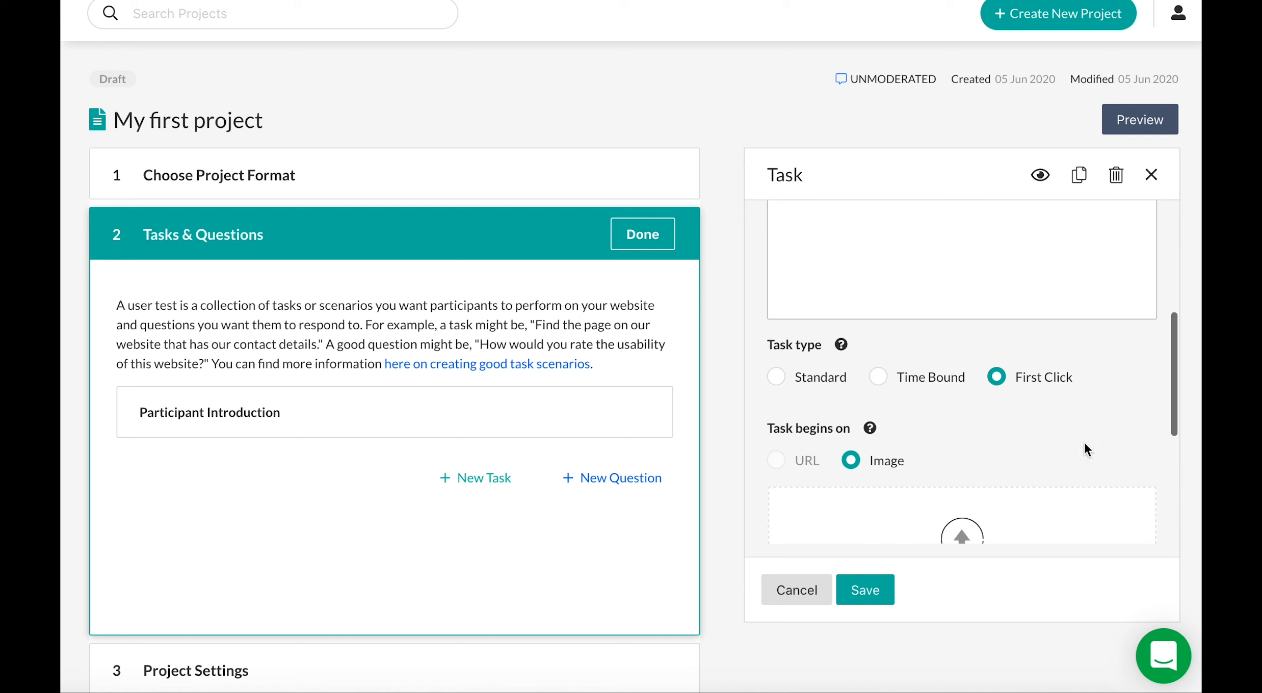
{"action": "scroll", "coordinate": [1085, 444], "scroll_direction": "down", "scroll_amount": 3}
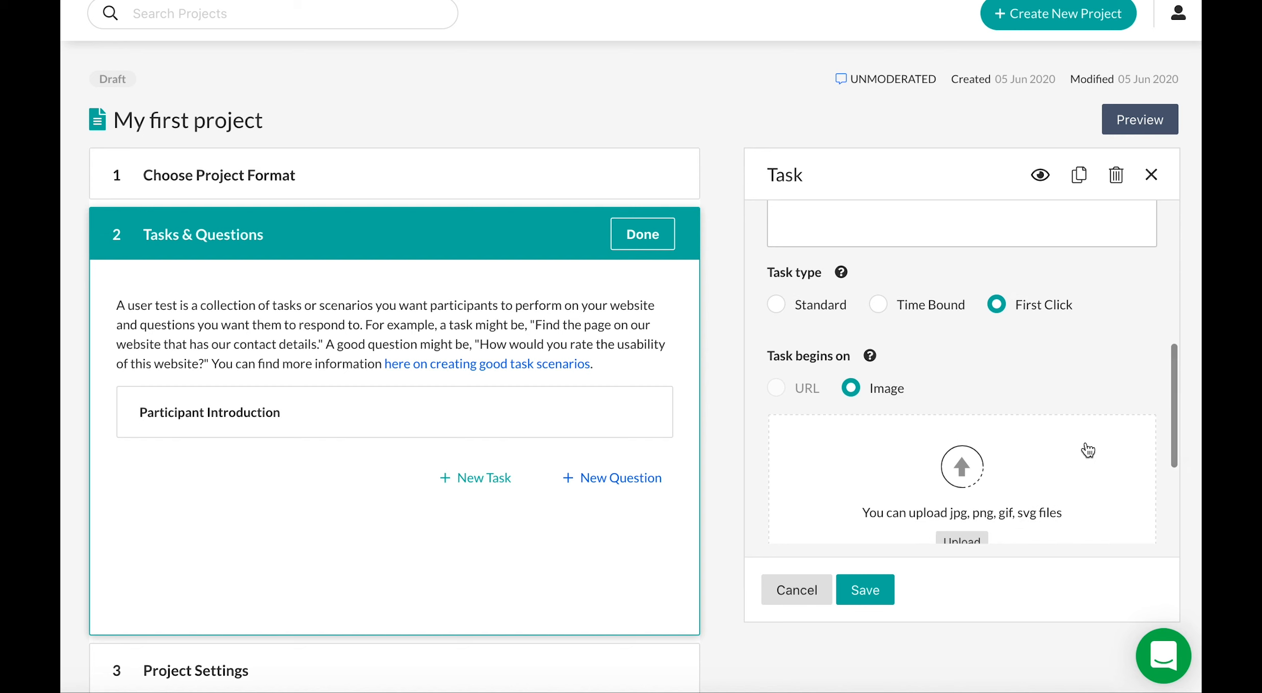
{"action": "left_click", "coordinate": [776, 311]}
{"action": "scroll", "coordinate": [1027, 392], "scroll_direction": "down", "scroll_amount": 1}
{"action": "scroll", "coordinate": [1026, 392], "scroll_direction": "down", "scroll_amount": 2}
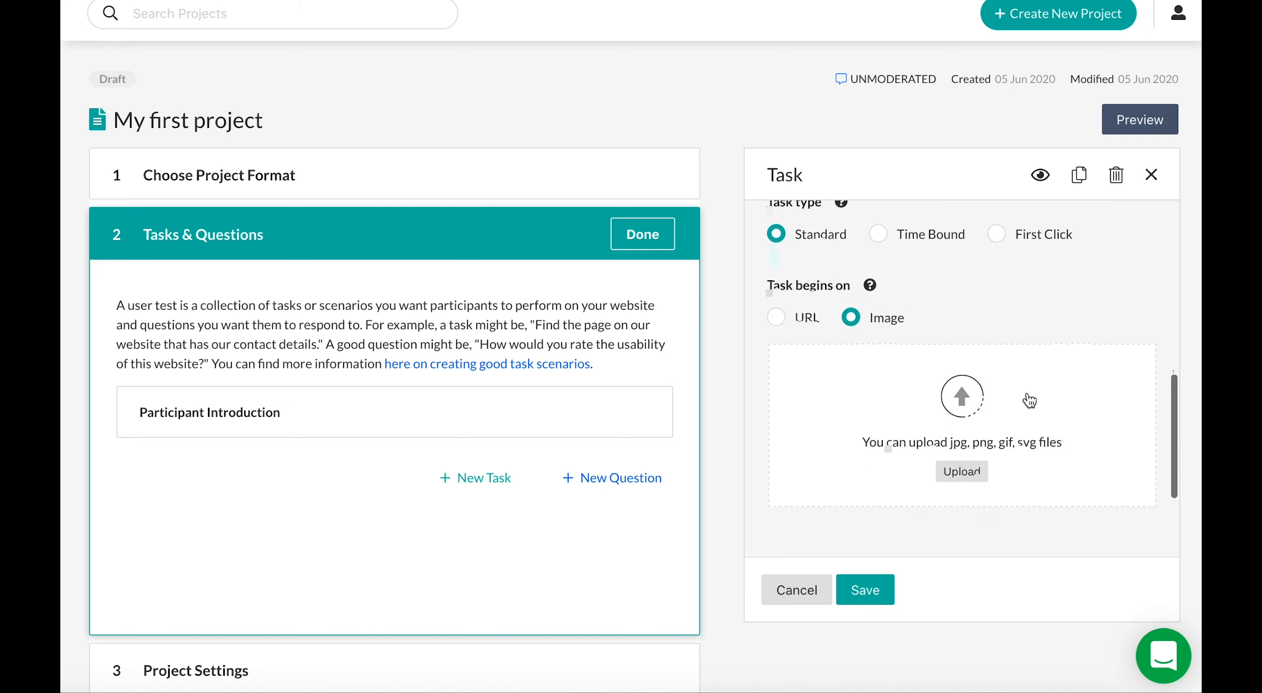
{"action": "left_click", "coordinate": [776, 317]}
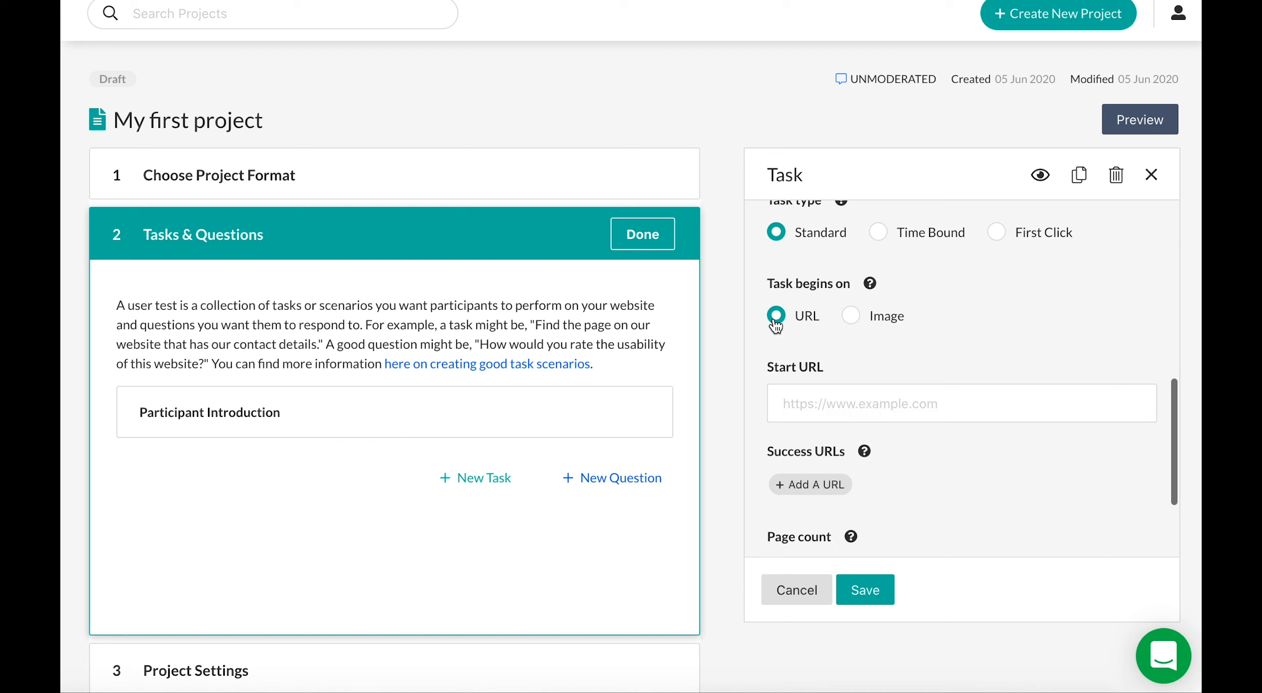
{"action": "left_click", "coordinate": [883, 404]}
{"action": "type", "text": "www."}
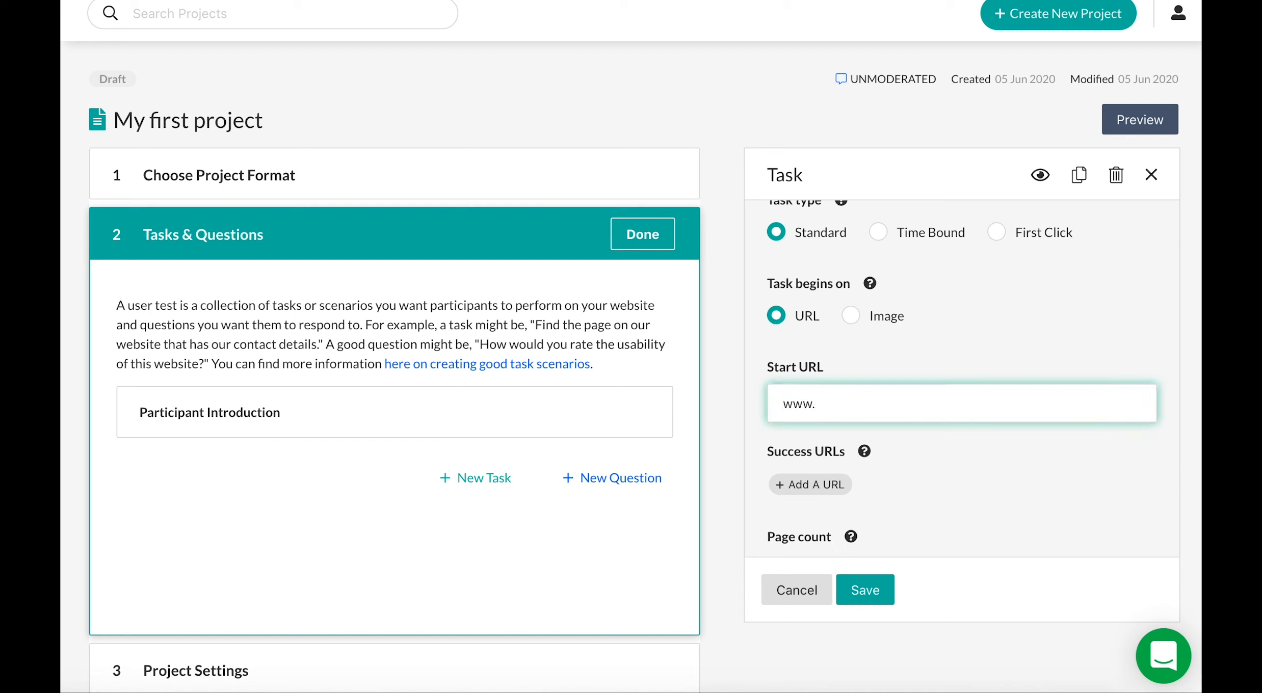
{"action": "type", "text": "amazon.com"}
{"action": "left_click", "coordinate": [960, 497]}
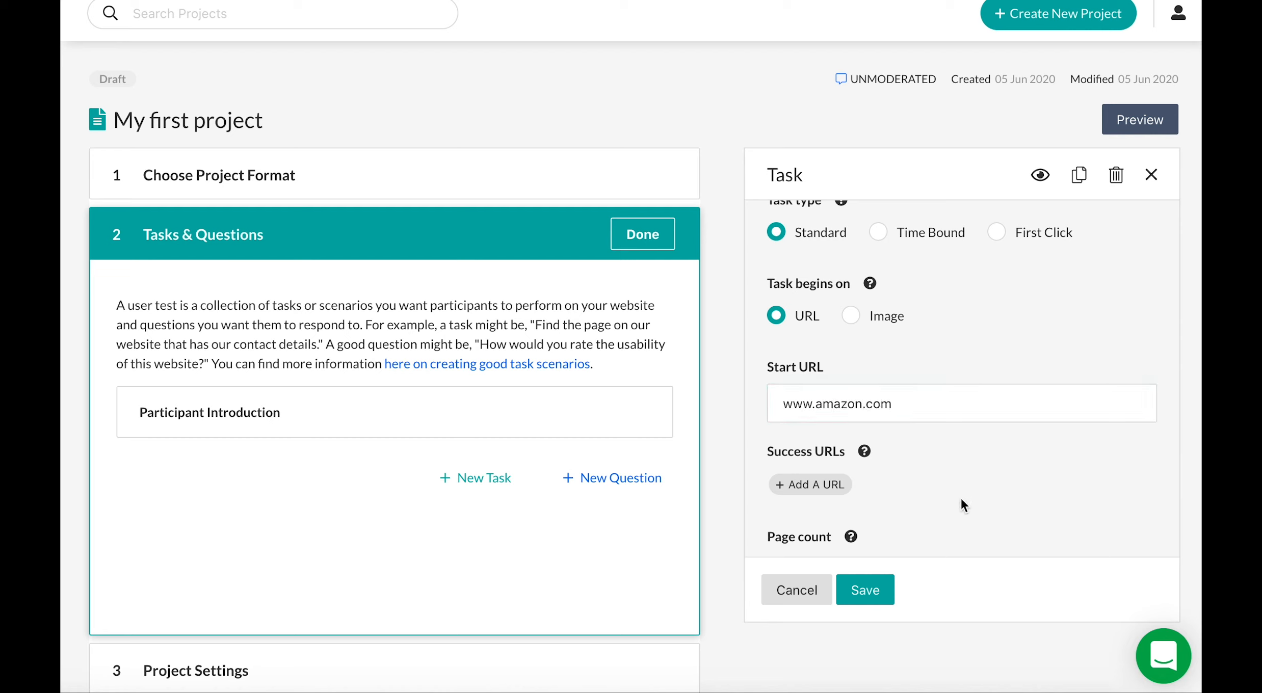
{"action": "scroll", "coordinate": [986, 499], "scroll_direction": "down", "scroll_amount": 2}
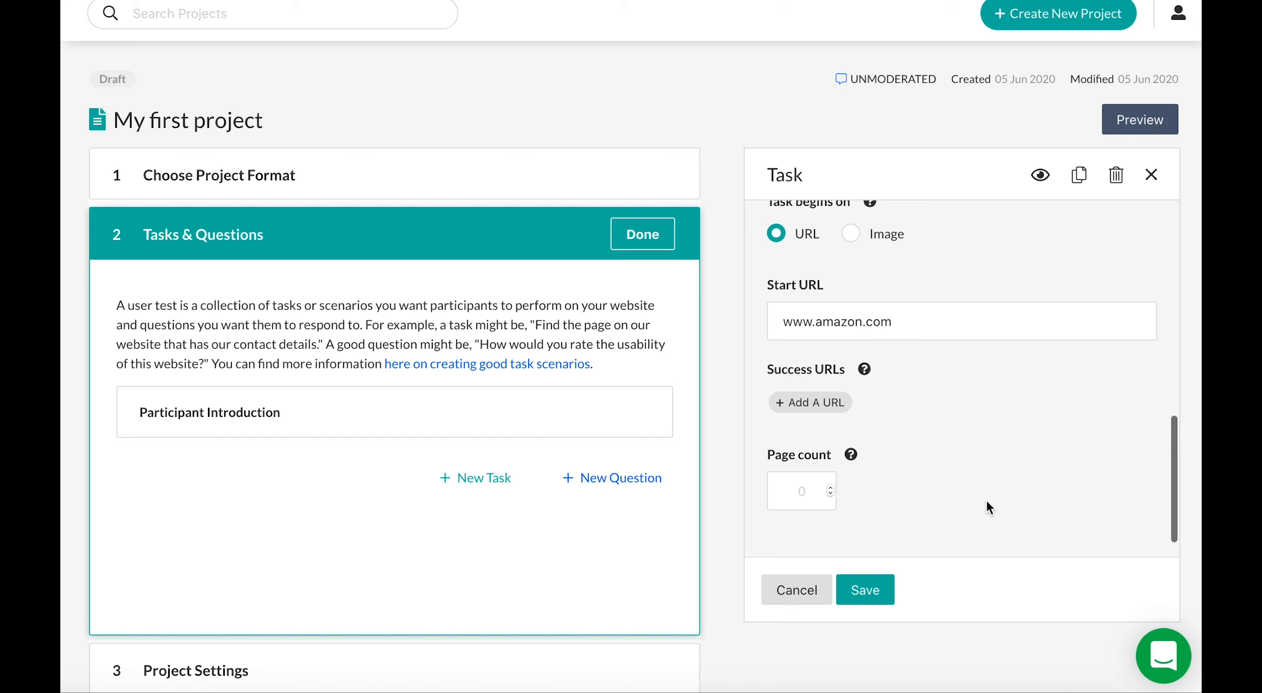
{"action": "left_click", "coordinate": [823, 404]}
{"action": "left_click", "coordinate": [930, 363]}
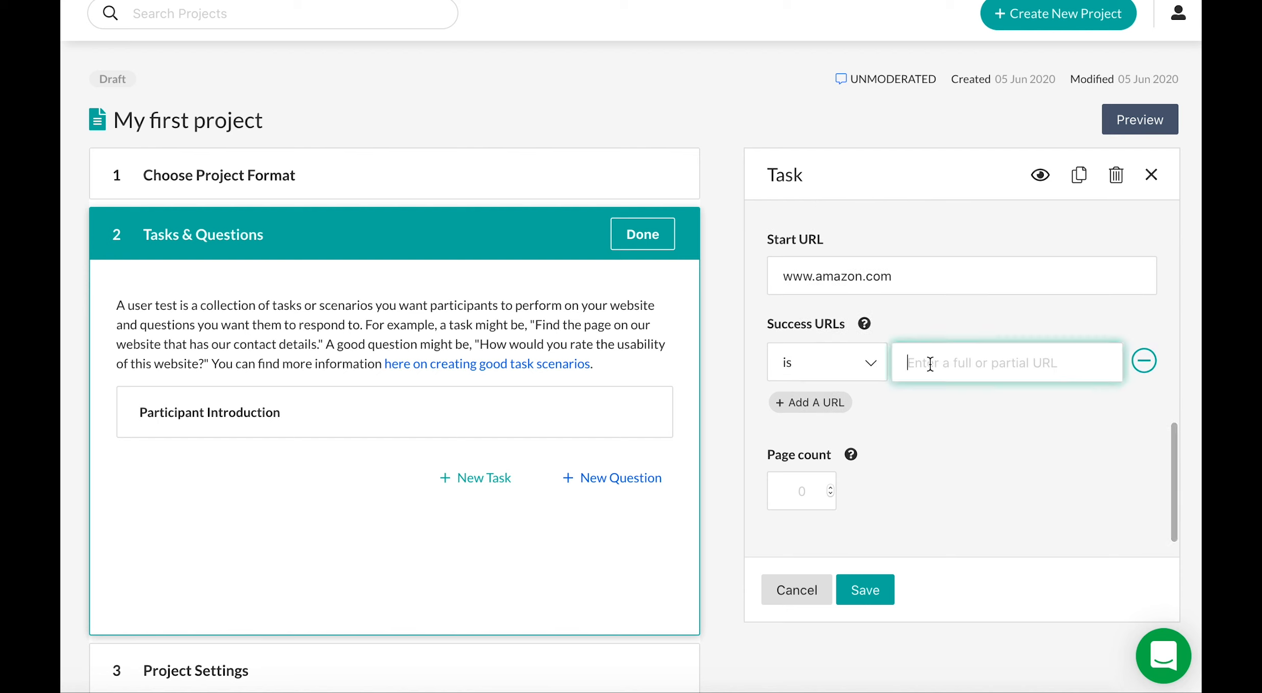
{"action": "type", "text": "www.ama"}
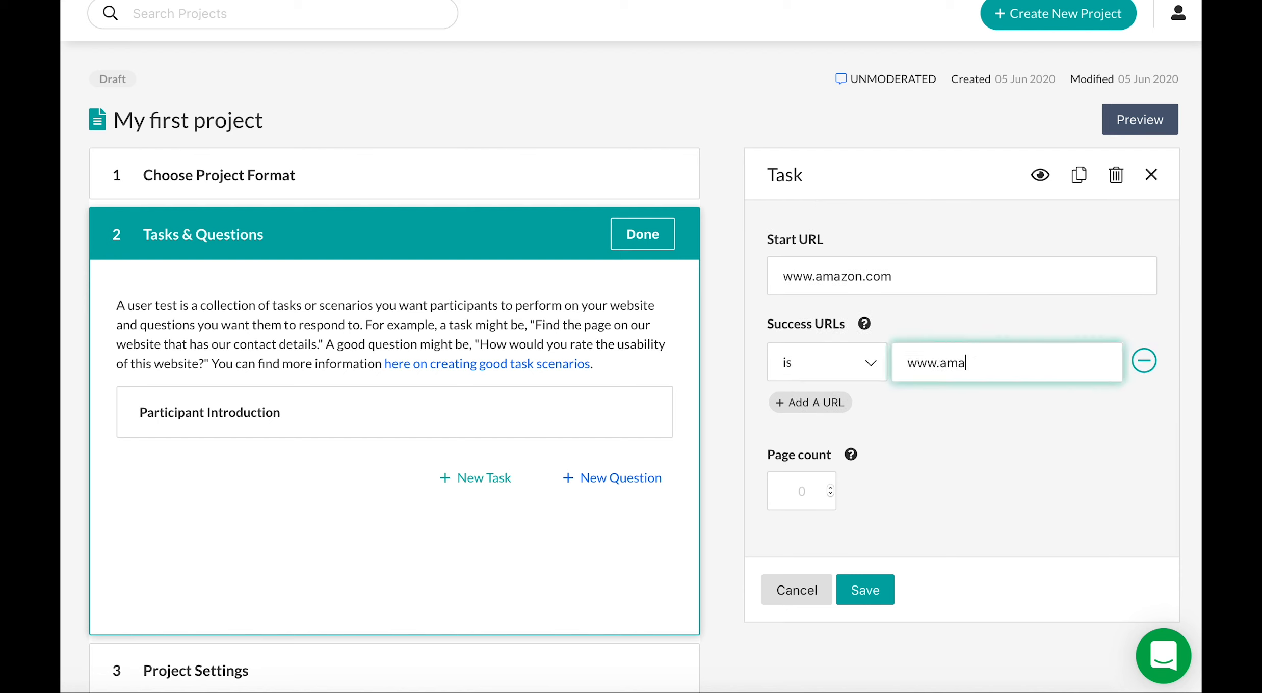
{"action": "type", "text": "zon.com"}
{"action": "left_click", "coordinate": [981, 432]}
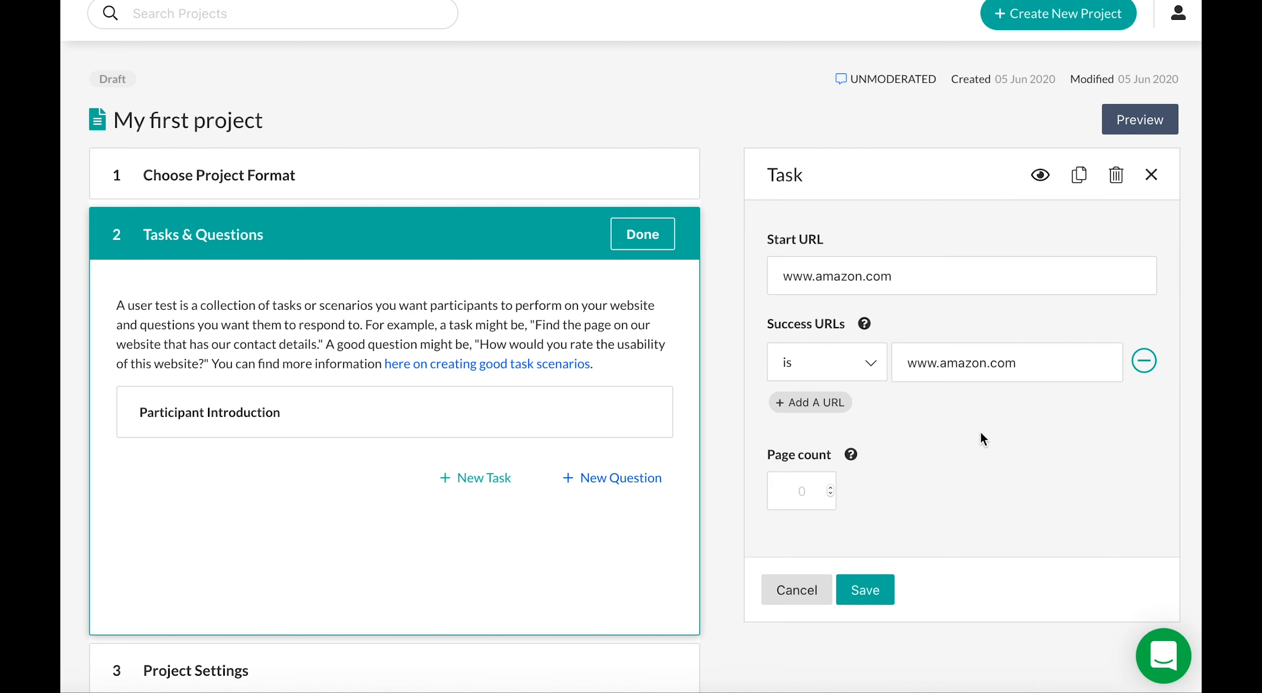
- Set the task's page count to 3 and save the task
{"action": "scroll", "coordinate": [983, 440], "scroll_direction": "down", "scroll_amount": 1}
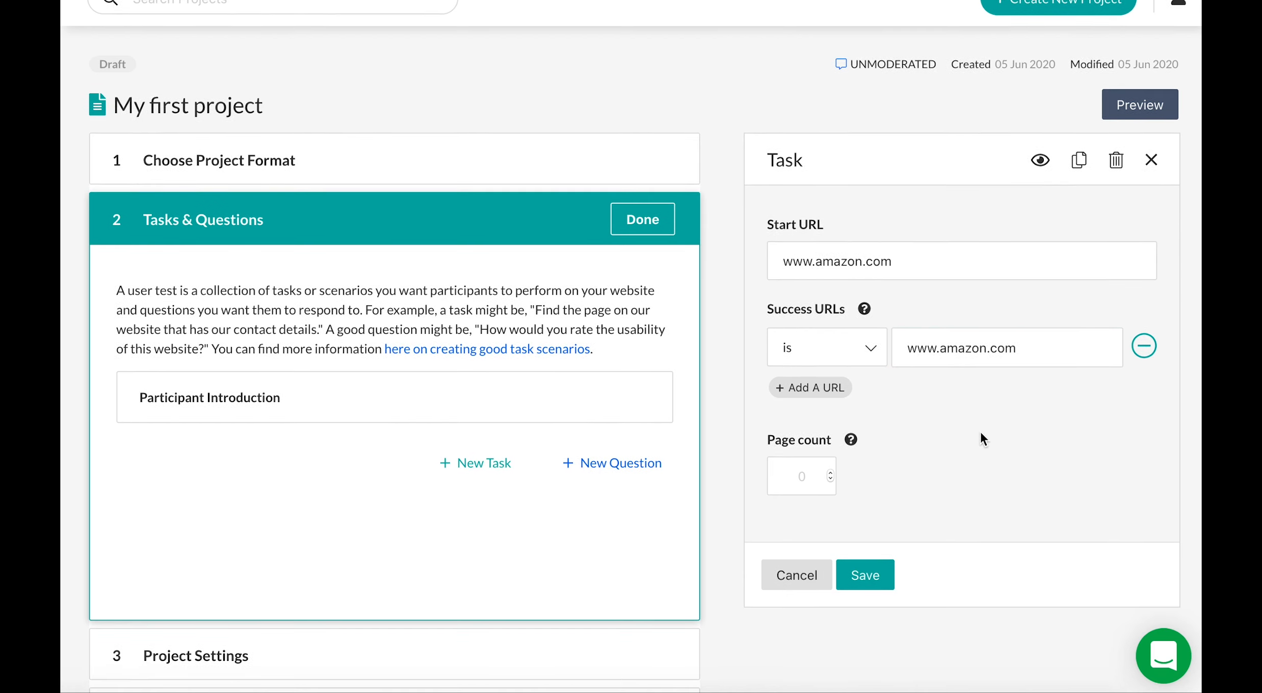
{"action": "left_click", "coordinate": [830, 473]}
{"action": "left_click", "coordinate": [830, 473]}
{"action": "left_click", "coordinate": [829, 472]}
{"action": "mouse_move", "coordinate": [853, 441]}
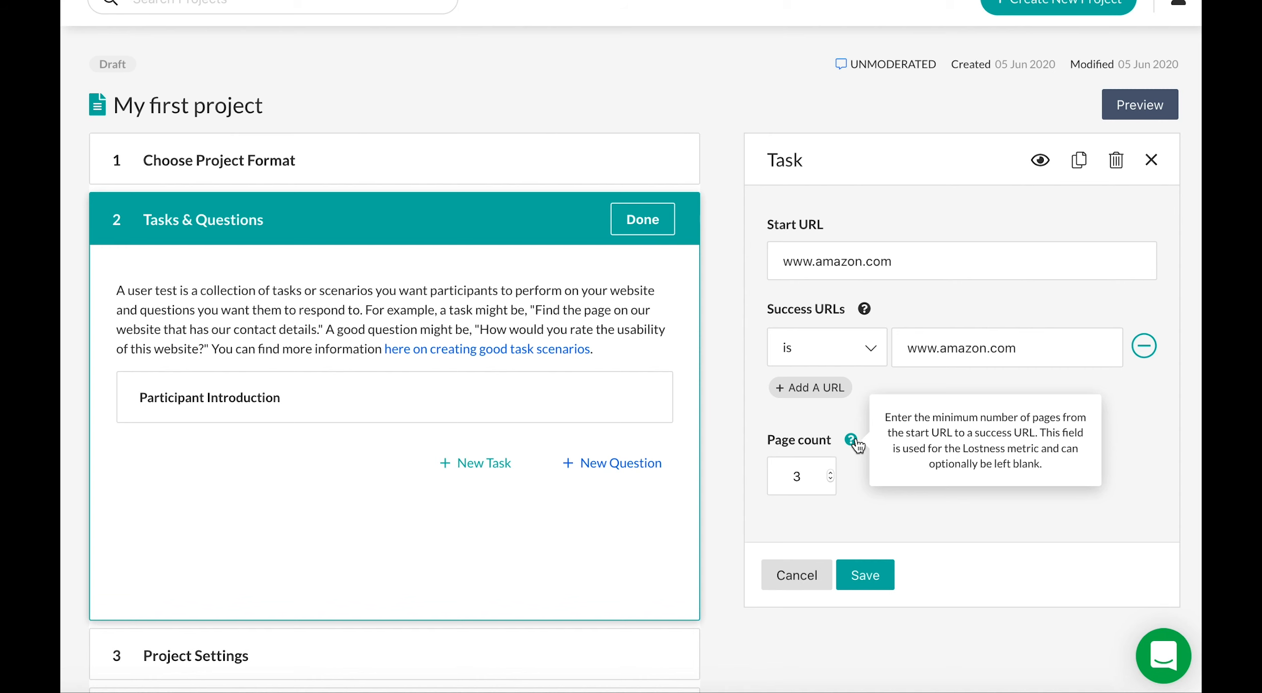
{"action": "left_click", "coordinate": [875, 576]}
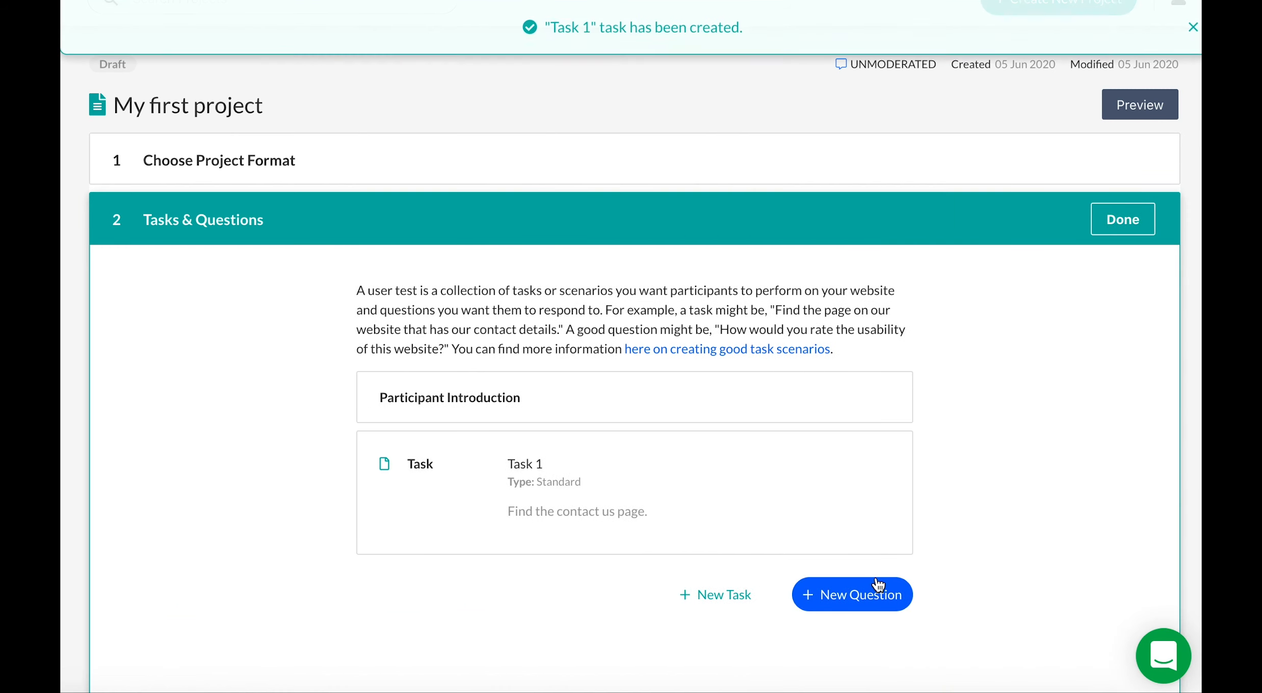
- Add a Net Promoter Score (NPS) question named "NPS" with the default question text, save it and finish the tasks and questions section
{"action": "left_click", "coordinate": [859, 596]}
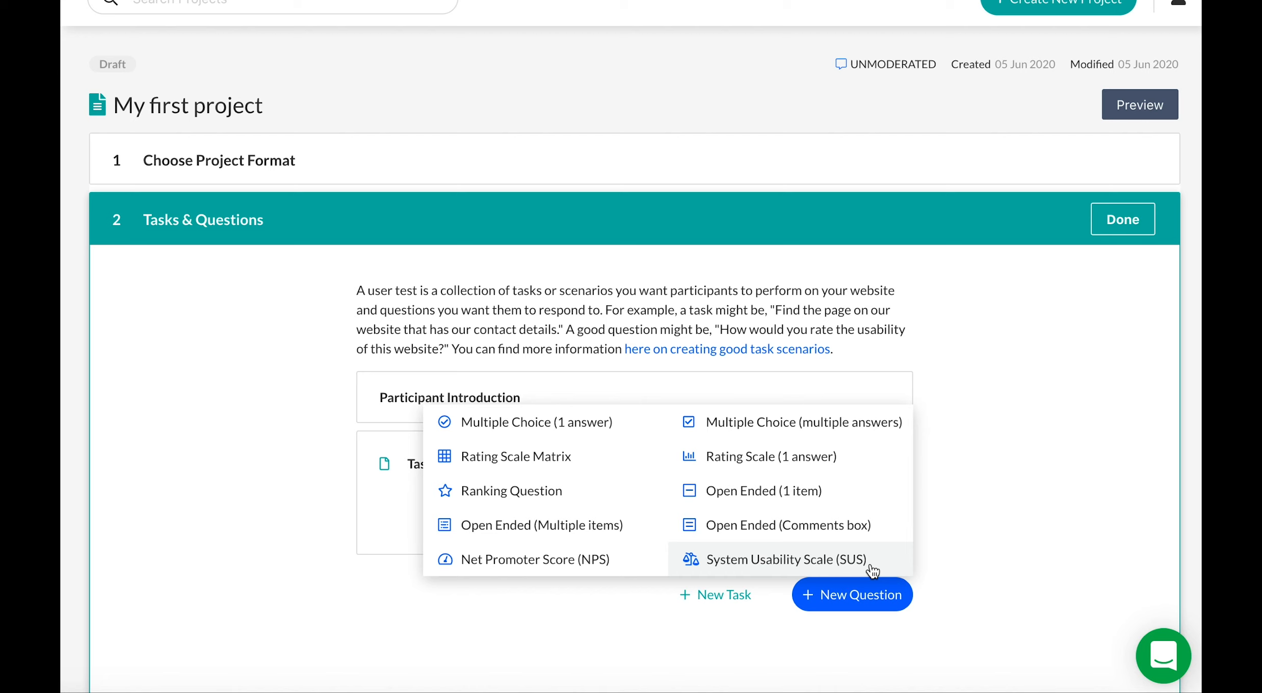
{"action": "left_click", "coordinate": [585, 560]}
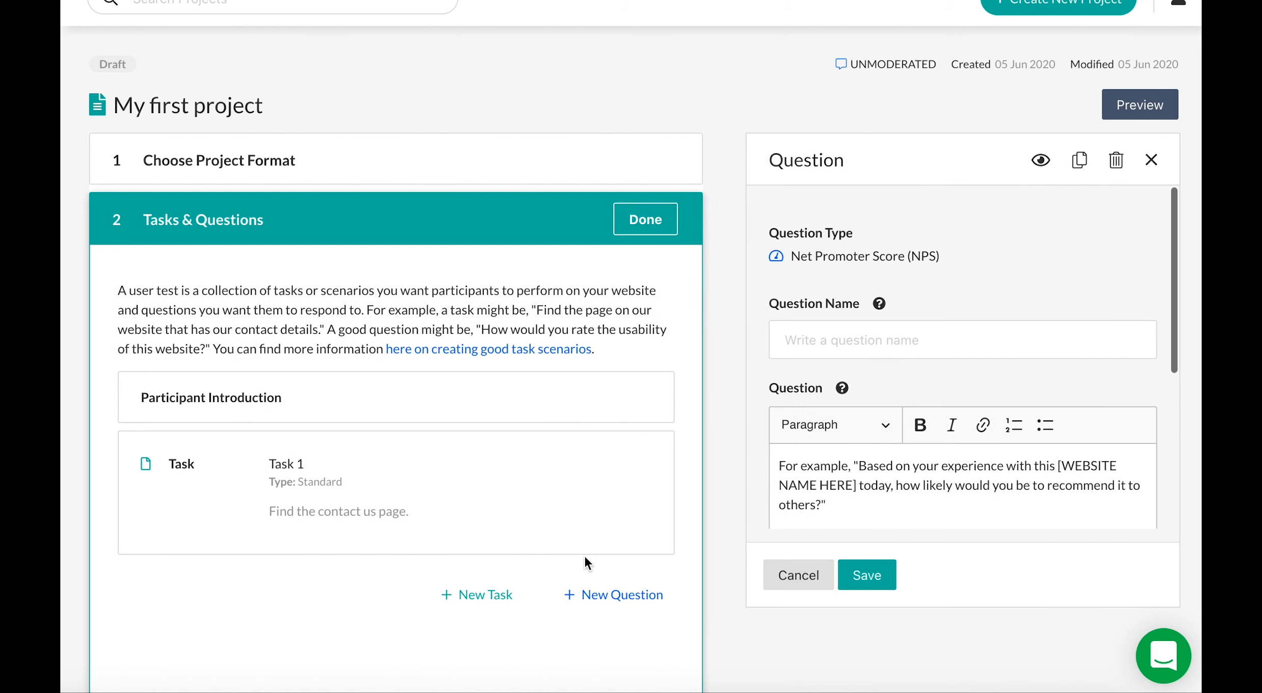
{"action": "left_click", "coordinate": [836, 339]}
{"action": "type", "text": "NPS"}
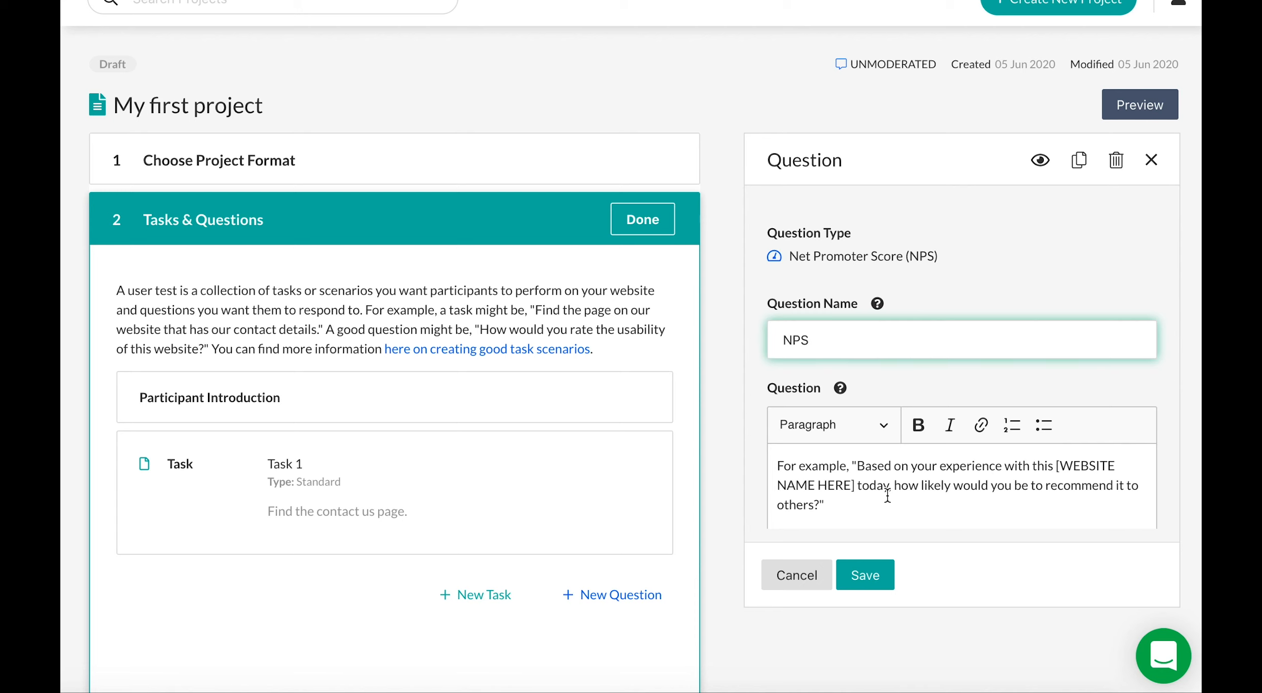
{"action": "scroll", "coordinate": [892, 489], "scroll_direction": "down", "scroll_amount": 2}
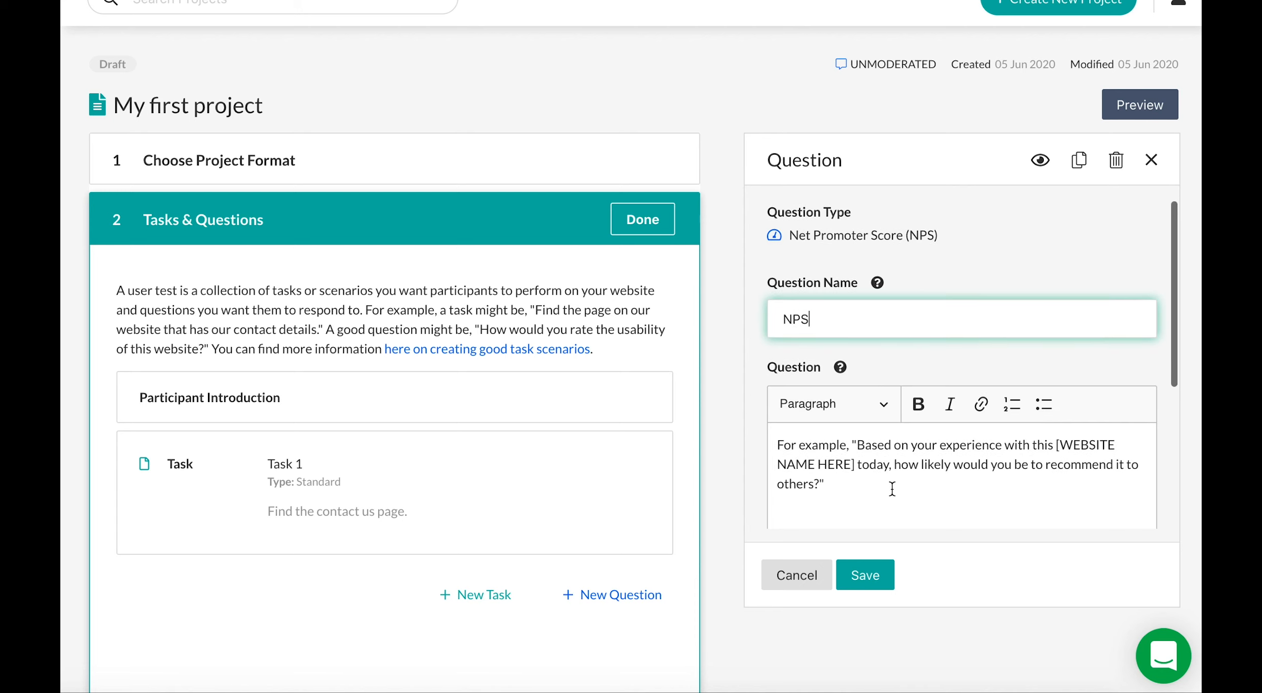
{"action": "left_click", "coordinate": [869, 576]}
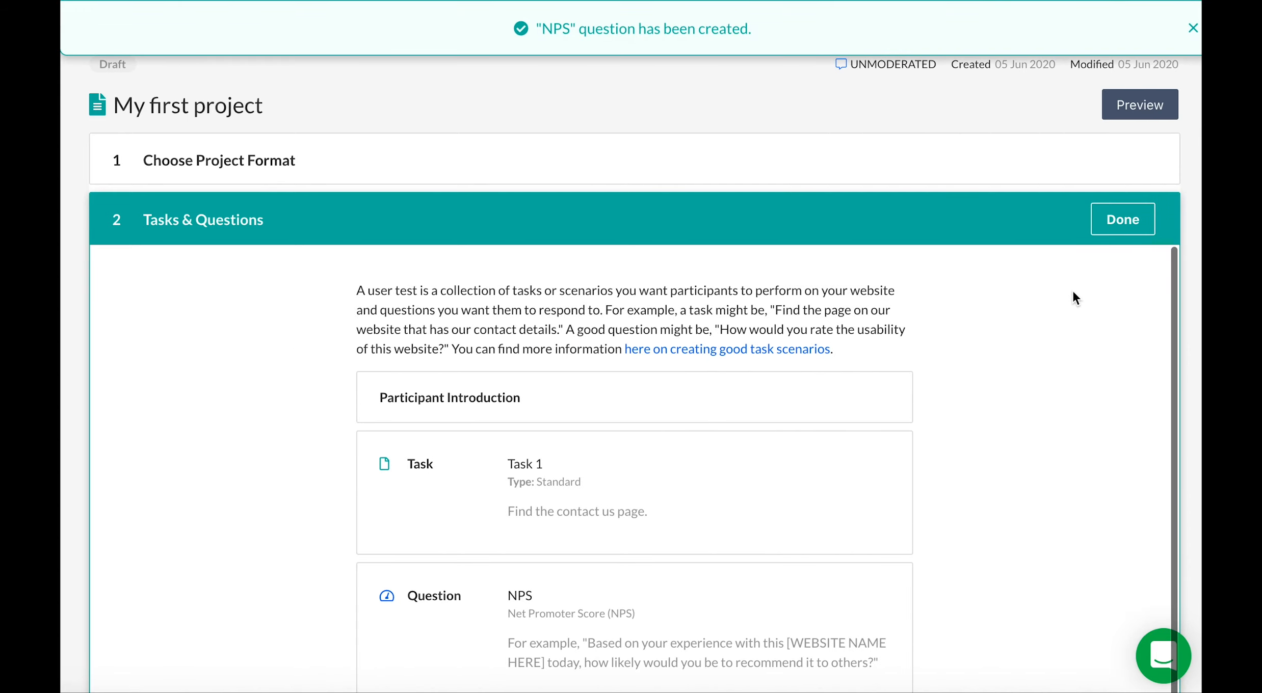
{"action": "left_click", "coordinate": [1097, 229]}
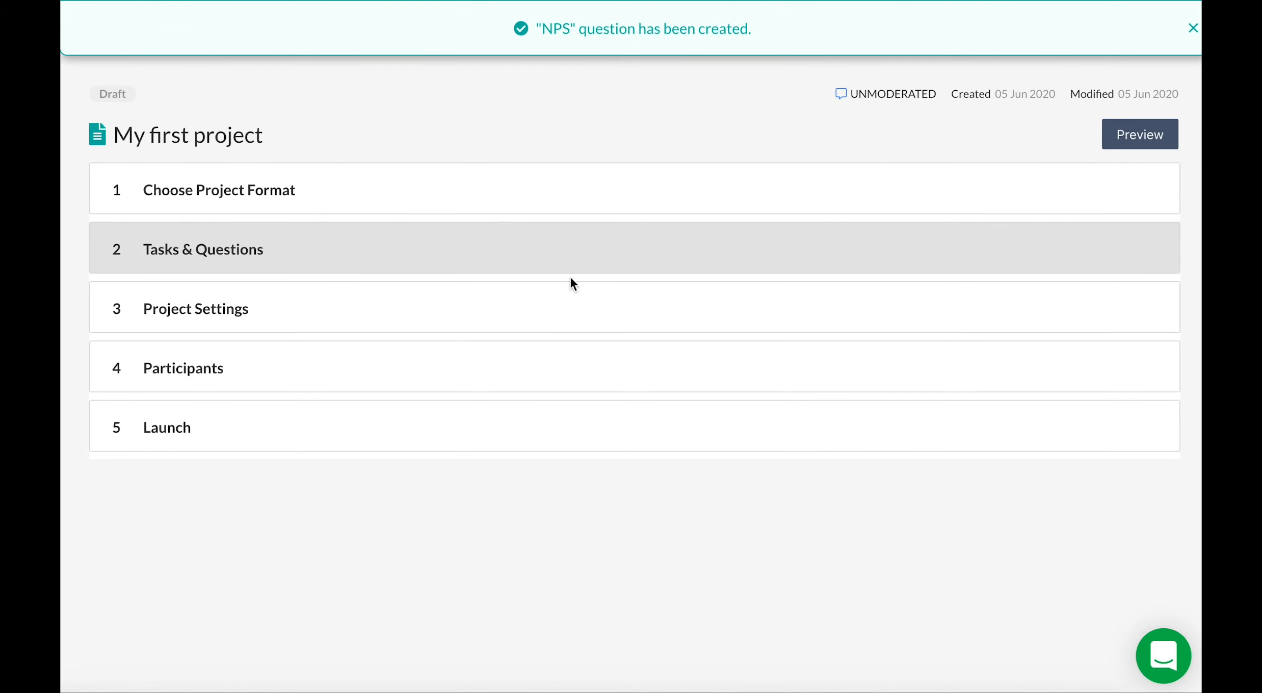
- In the project settings, write the participants' thank-you message "Thanks for helping us!"
{"action": "left_click", "coordinate": [389, 316]}
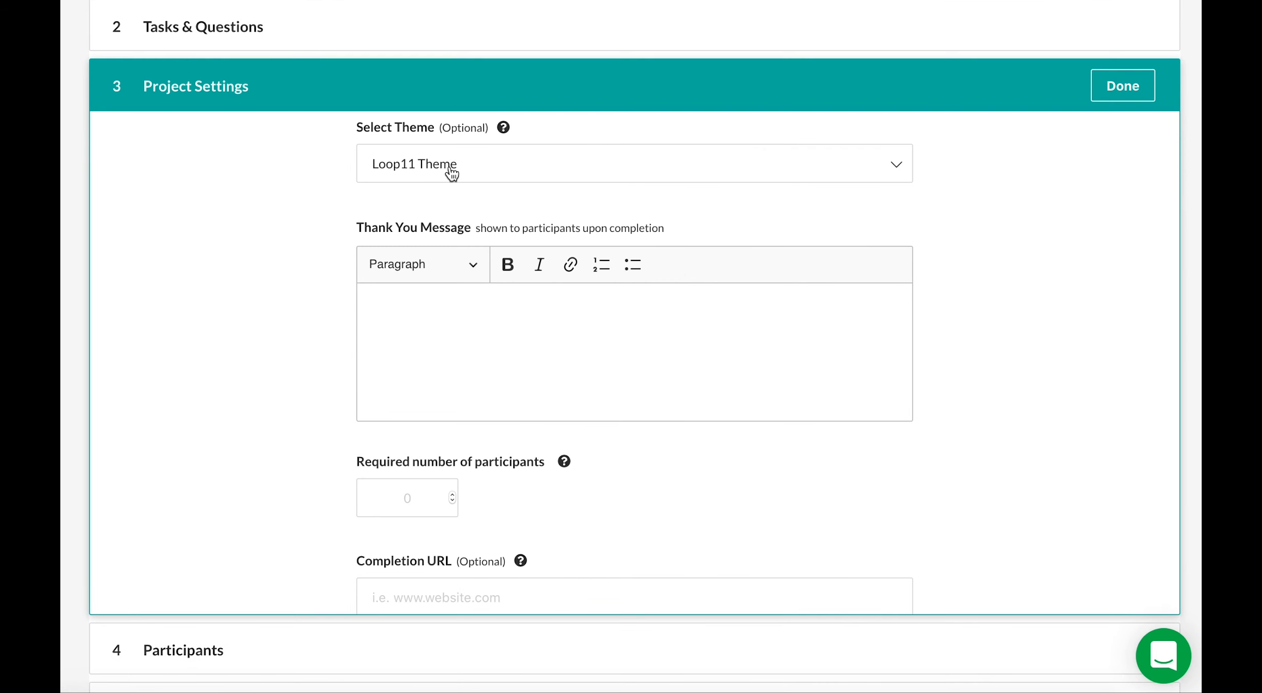
{"action": "mouse_move", "coordinate": [507, 168]}
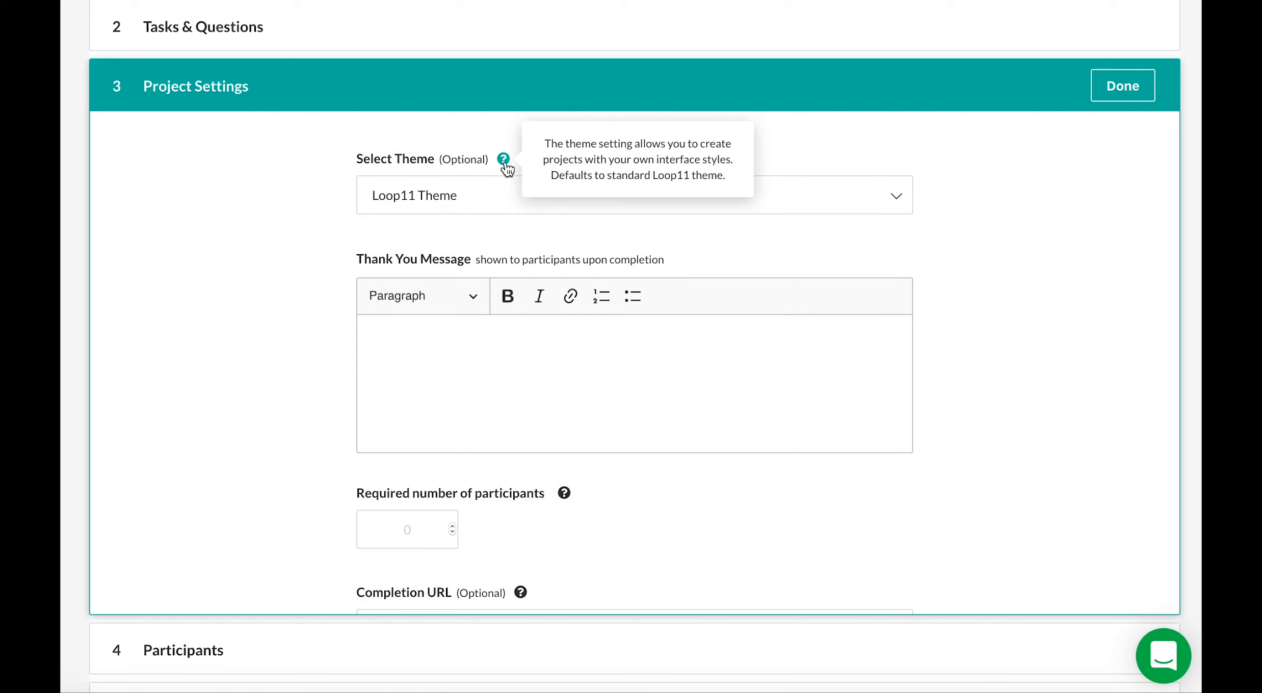
{"action": "left_click", "coordinate": [472, 335]}
{"action": "type", "text": "Thankls"}
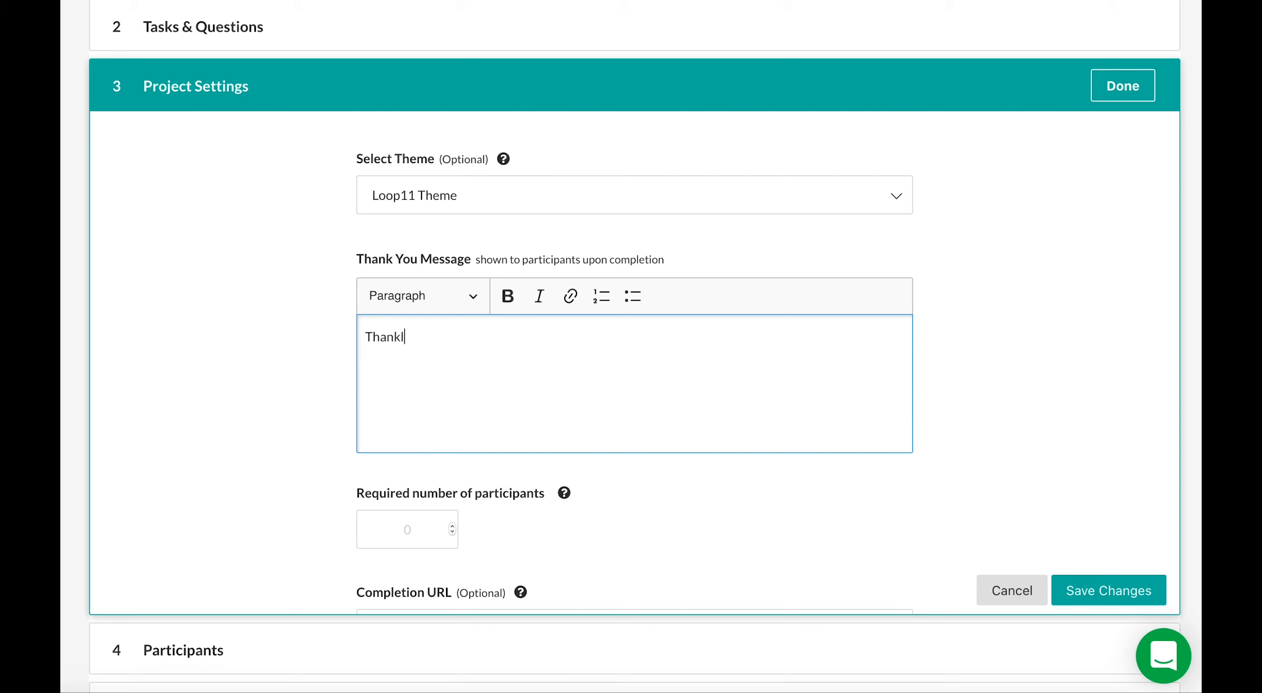
{"action": "key", "text": "BackSpace"}
{"action": "key", "text": "BackSpace"}
{"action": "key", "text": "BackSpace"}
{"action": "type", "text": "ks for helping us!"}
- Set the required number of participants to 10
{"action": "scroll", "coordinate": [627, 494], "scroll_direction": "down", "scroll_amount": 2}
{"action": "left_click", "coordinate": [417, 404]}
{"action": "type", "text": "10"}
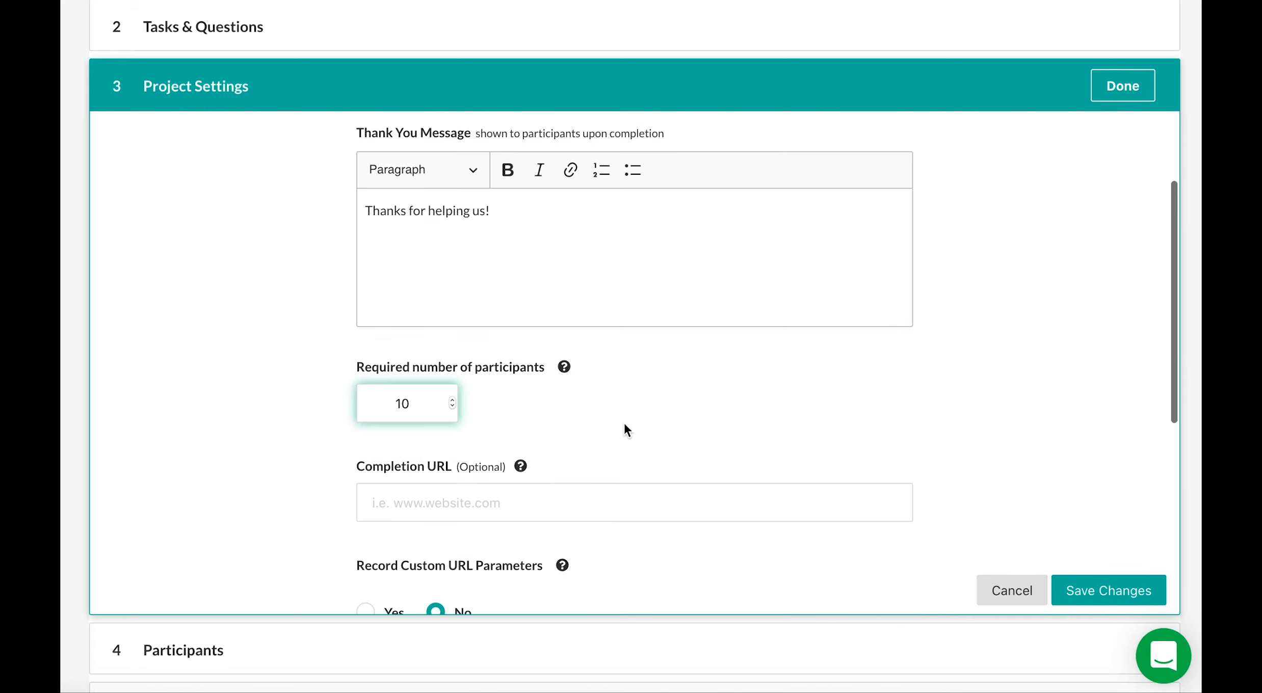
- Enable recording custom URL parameters and anonymising all participant IP addresses, and save and close the project settings
{"action": "scroll", "coordinate": [625, 428], "scroll_direction": "down", "scroll_amount": 3}
{"action": "scroll", "coordinate": [625, 428], "scroll_direction": "down", "scroll_amount": 3}
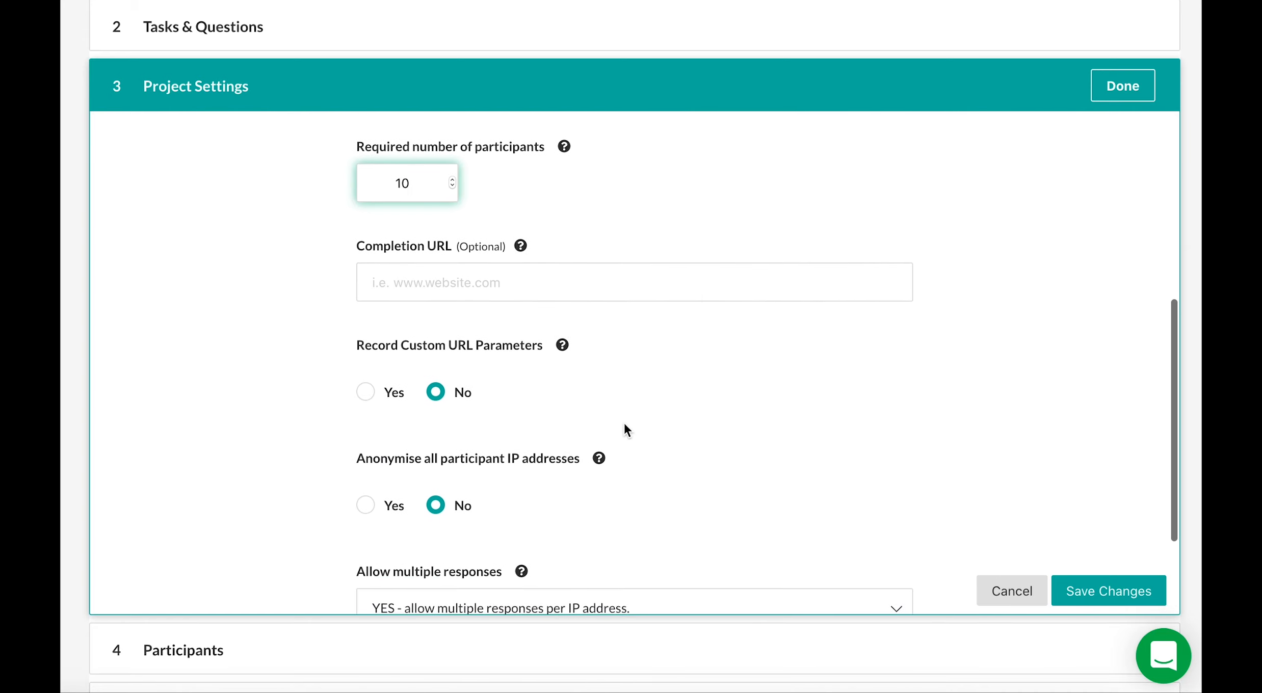
{"action": "left_click", "coordinate": [365, 331]}
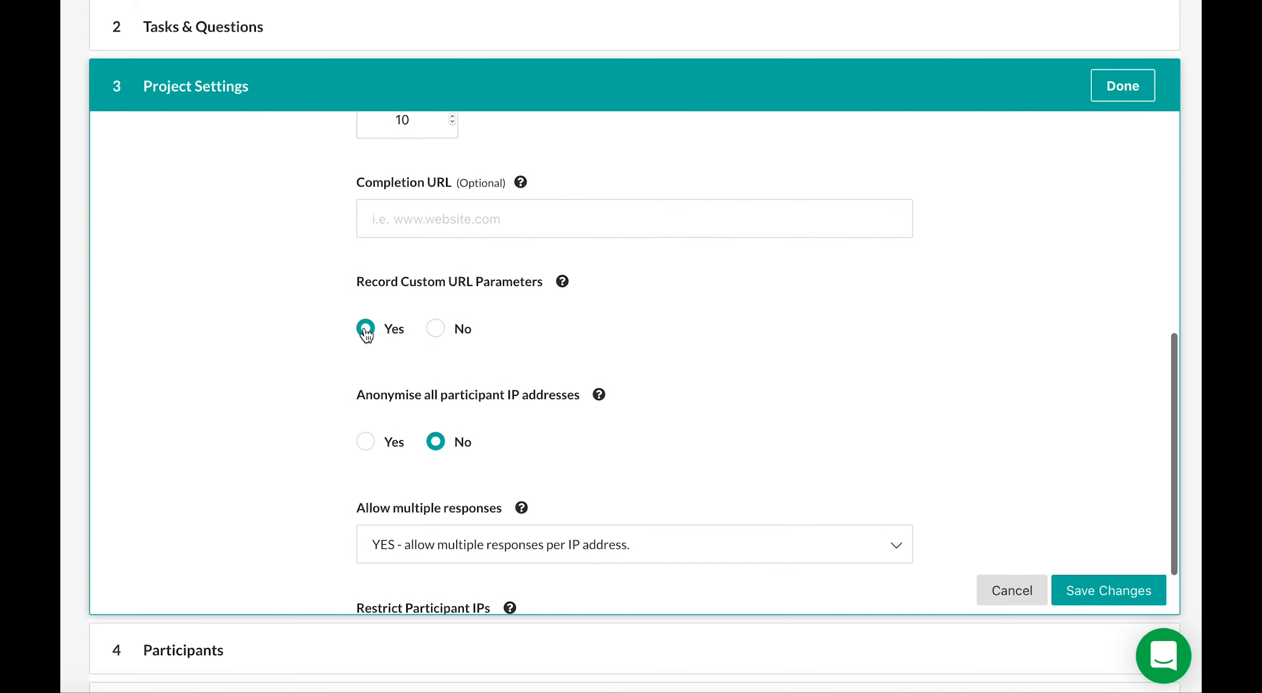
{"action": "left_click", "coordinate": [367, 441]}
{"action": "scroll", "coordinate": [688, 439], "scroll_direction": "down", "scroll_amount": 1}
{"action": "scroll", "coordinate": [689, 437], "scroll_direction": "down", "scroll_amount": 2}
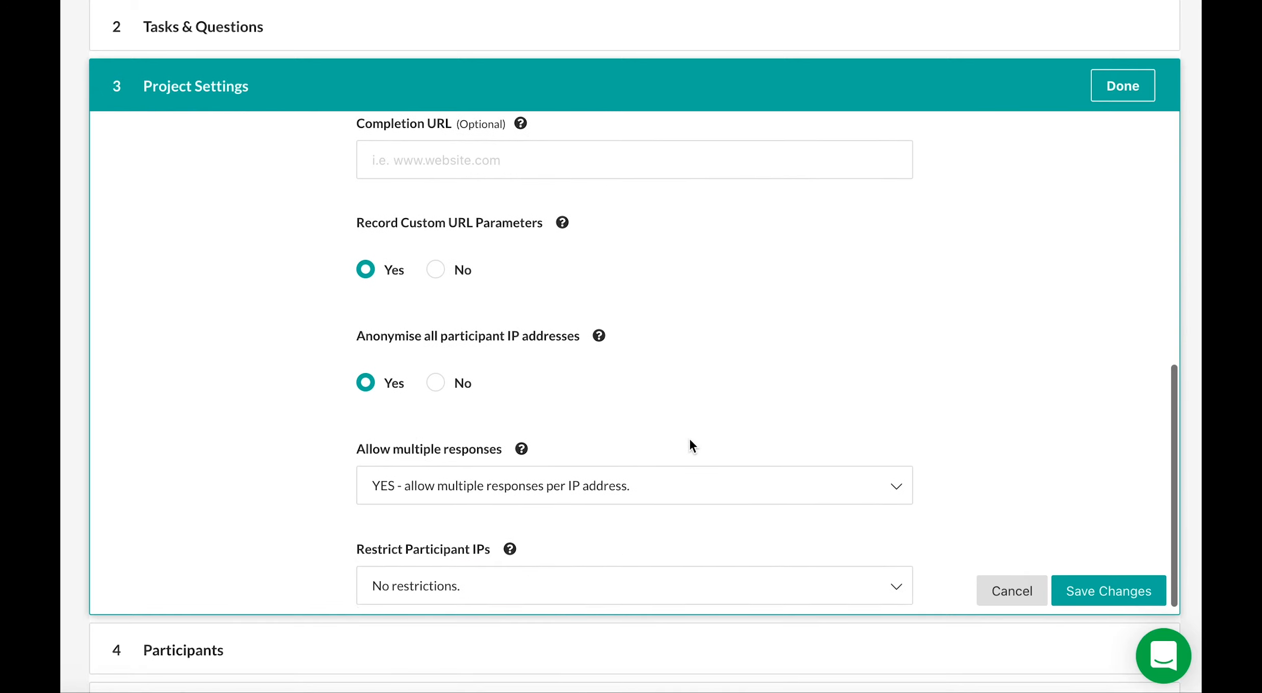
{"action": "left_click", "coordinate": [1103, 591]}
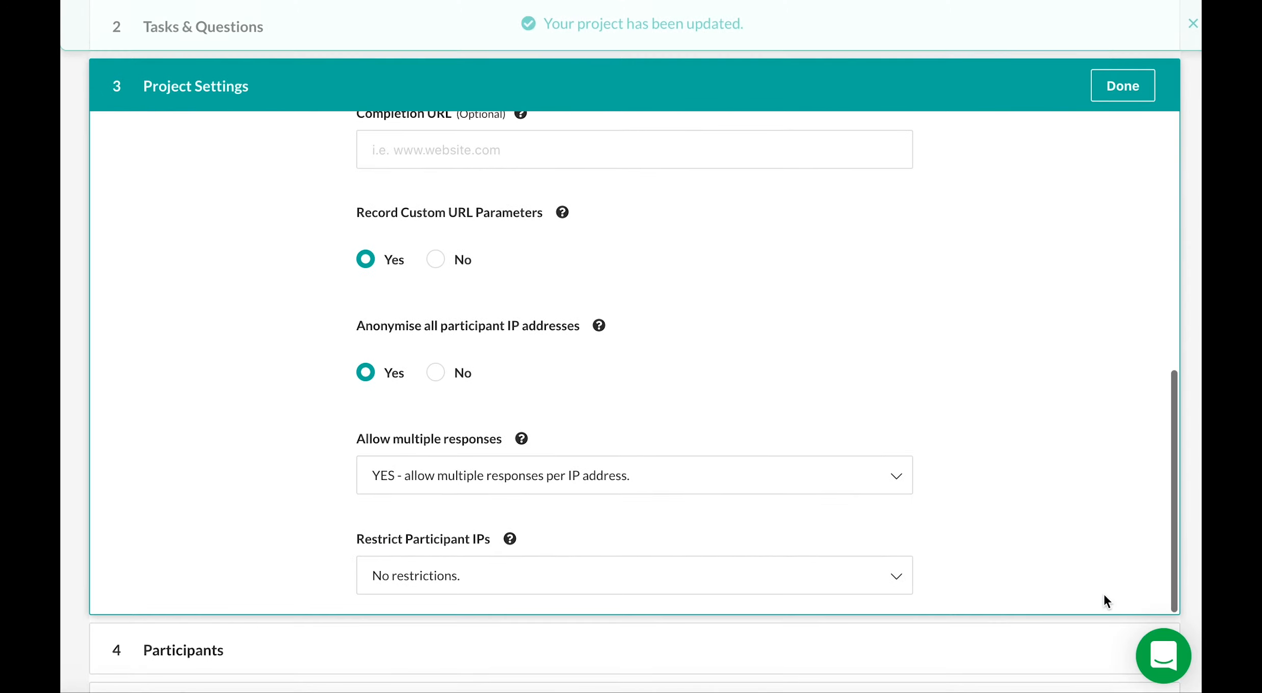
{"action": "left_click", "coordinate": [1096, 86]}
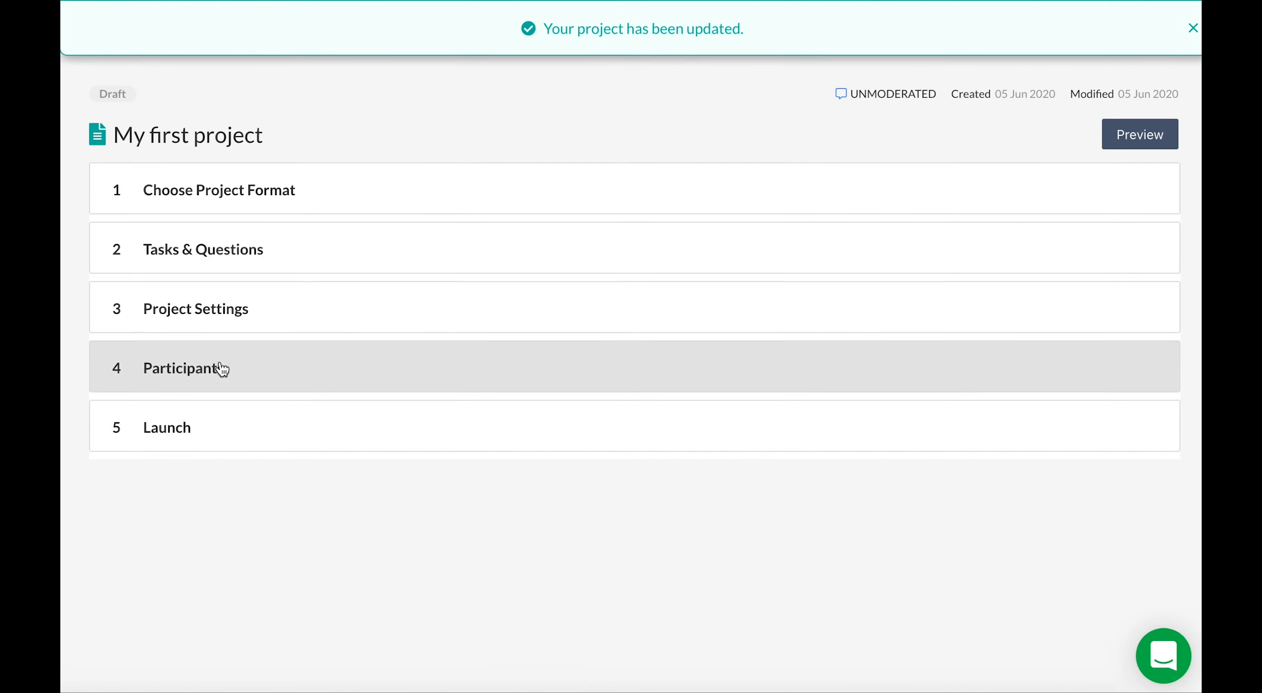
- Review the participant invitation methods and the No-Code versus JavaScript choice in the participants section, and close it
{"action": "left_click", "coordinate": [243, 362]}
{"action": "scroll", "coordinate": [1173, 549], "scroll_direction": "down", "scroll_amount": 5}
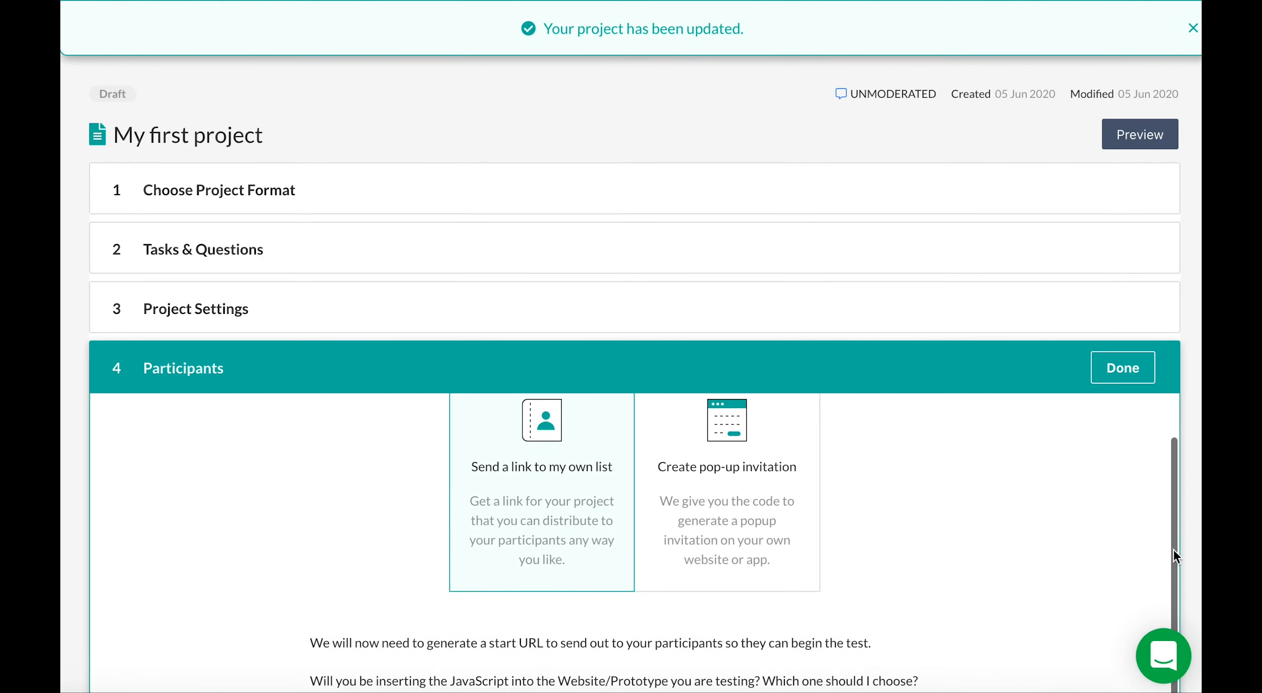
{"action": "scroll", "coordinate": [1197, 558], "scroll_direction": "down", "scroll_amount": 1}
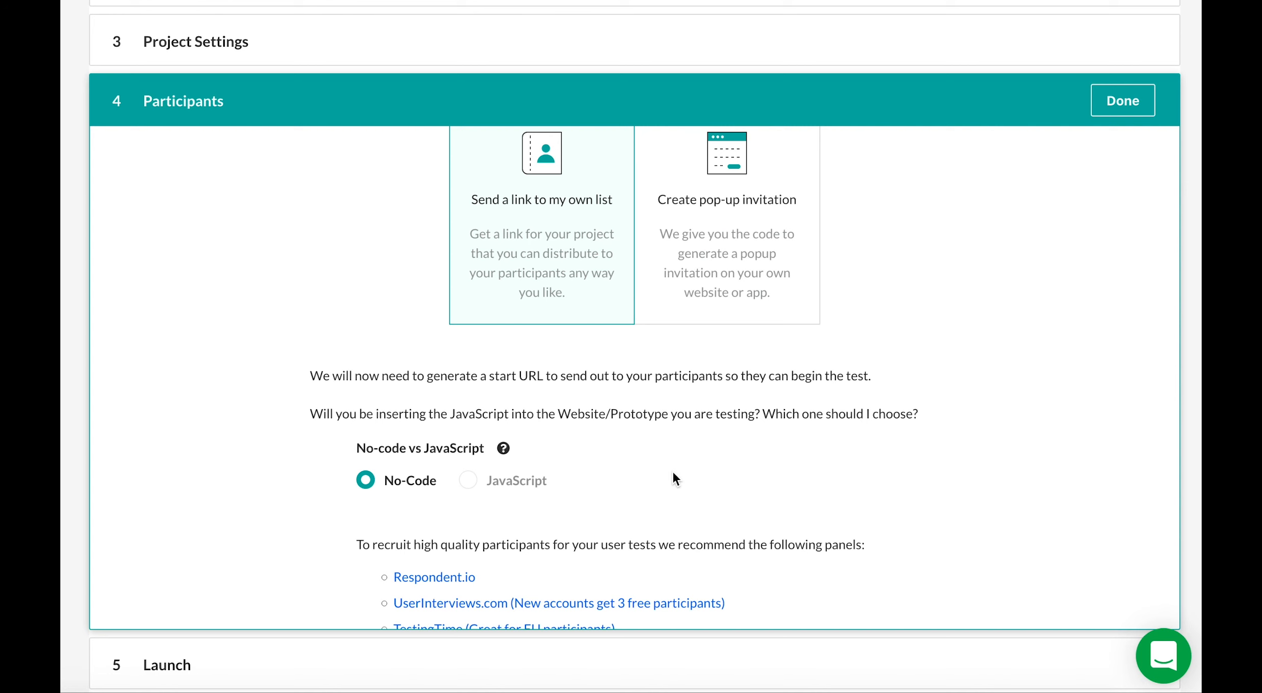
{"action": "scroll", "coordinate": [673, 474], "scroll_direction": "down", "scroll_amount": 2}
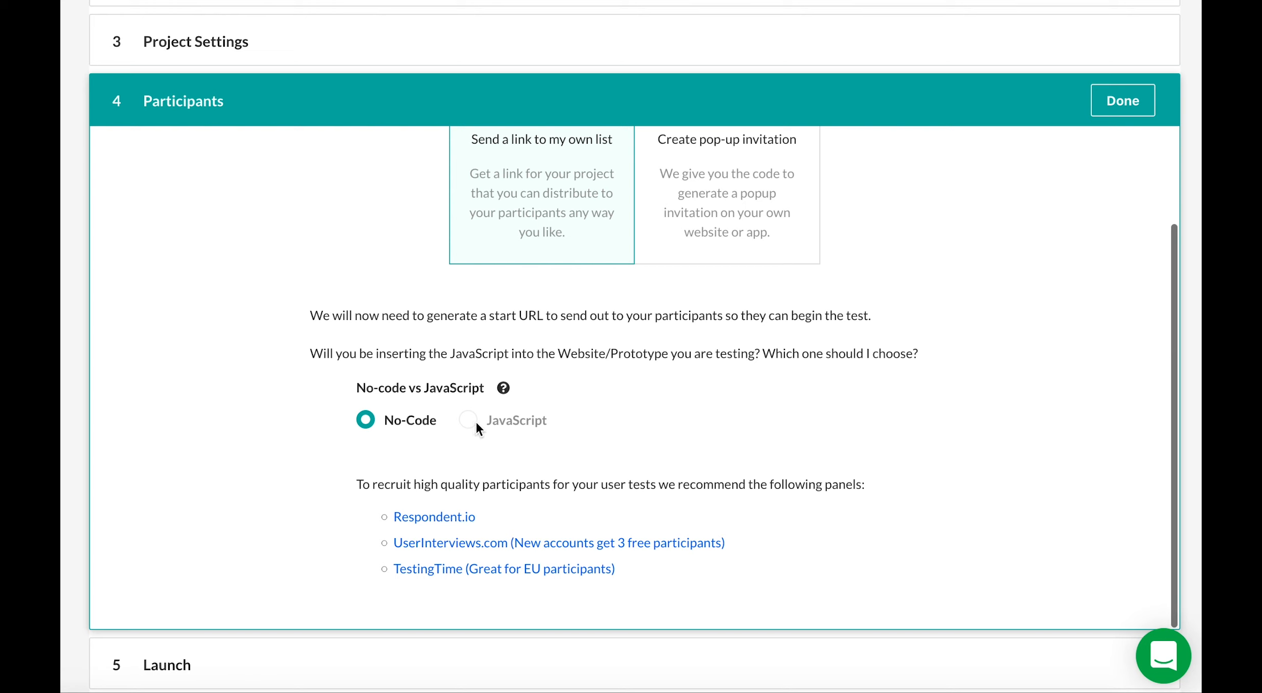
{"action": "mouse_move", "coordinate": [502, 395]}
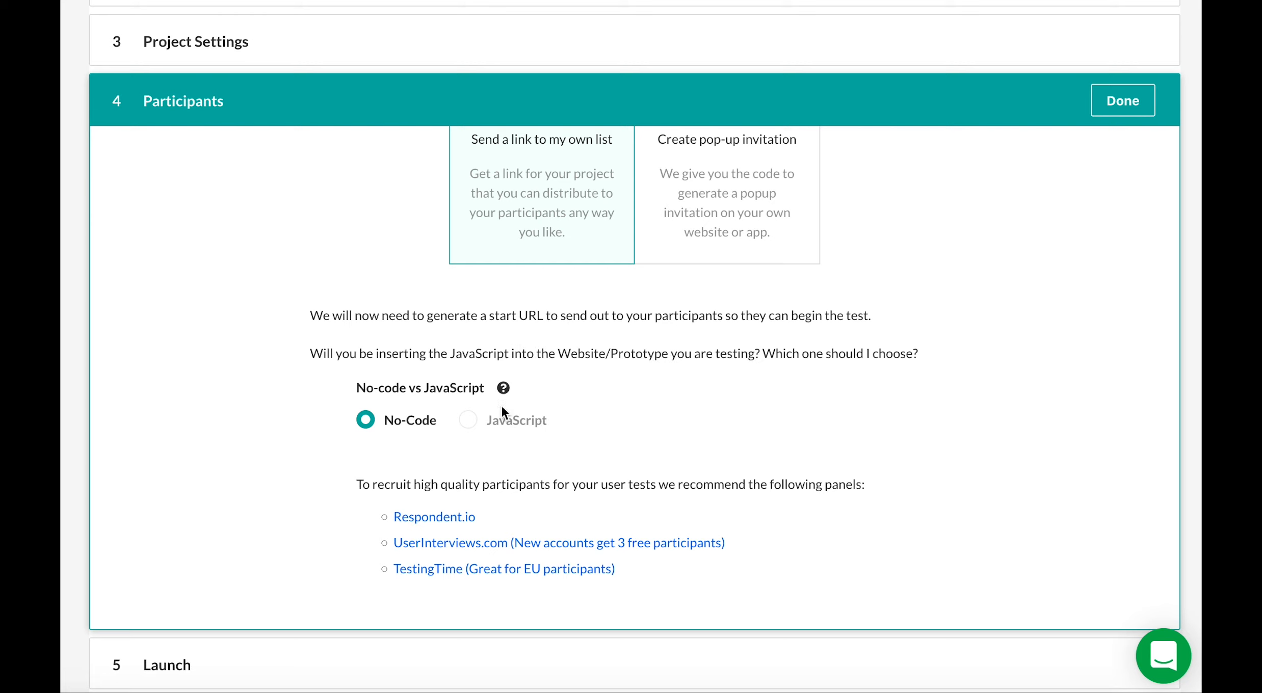
{"action": "left_click", "coordinate": [1108, 104]}
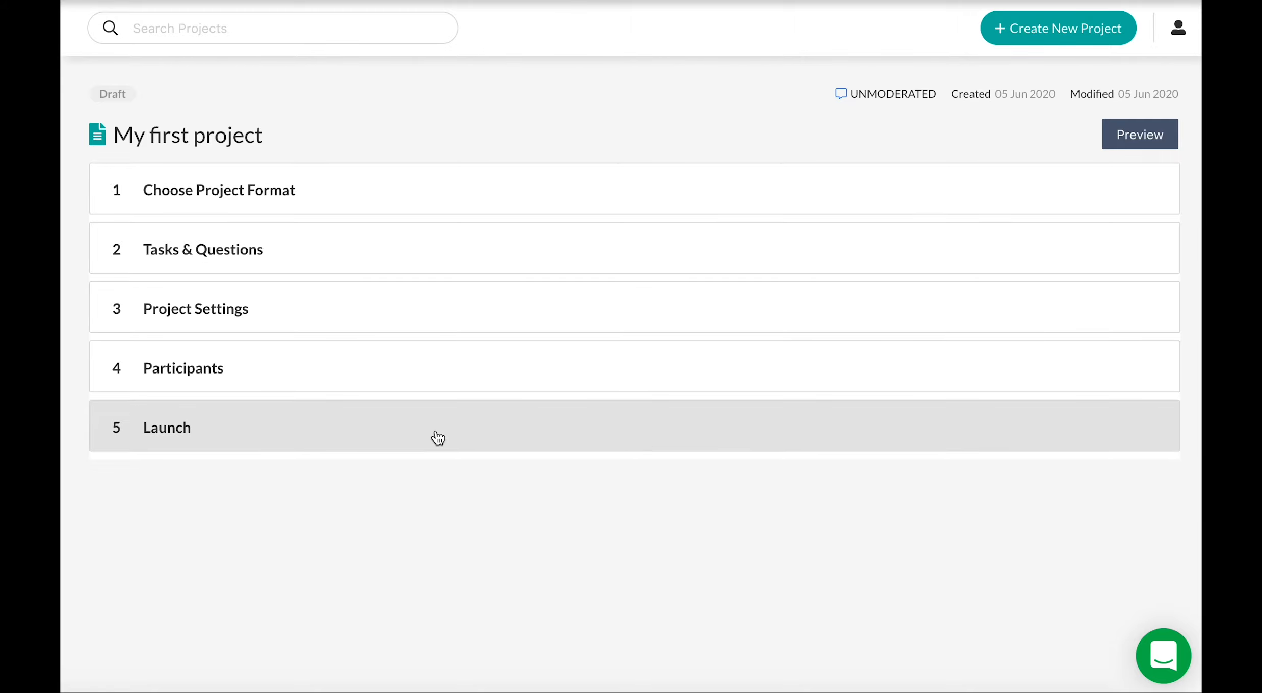
- Copy the project's start URL for inviting participants from the launch section and close the section
{"action": "left_click", "coordinate": [436, 431]}
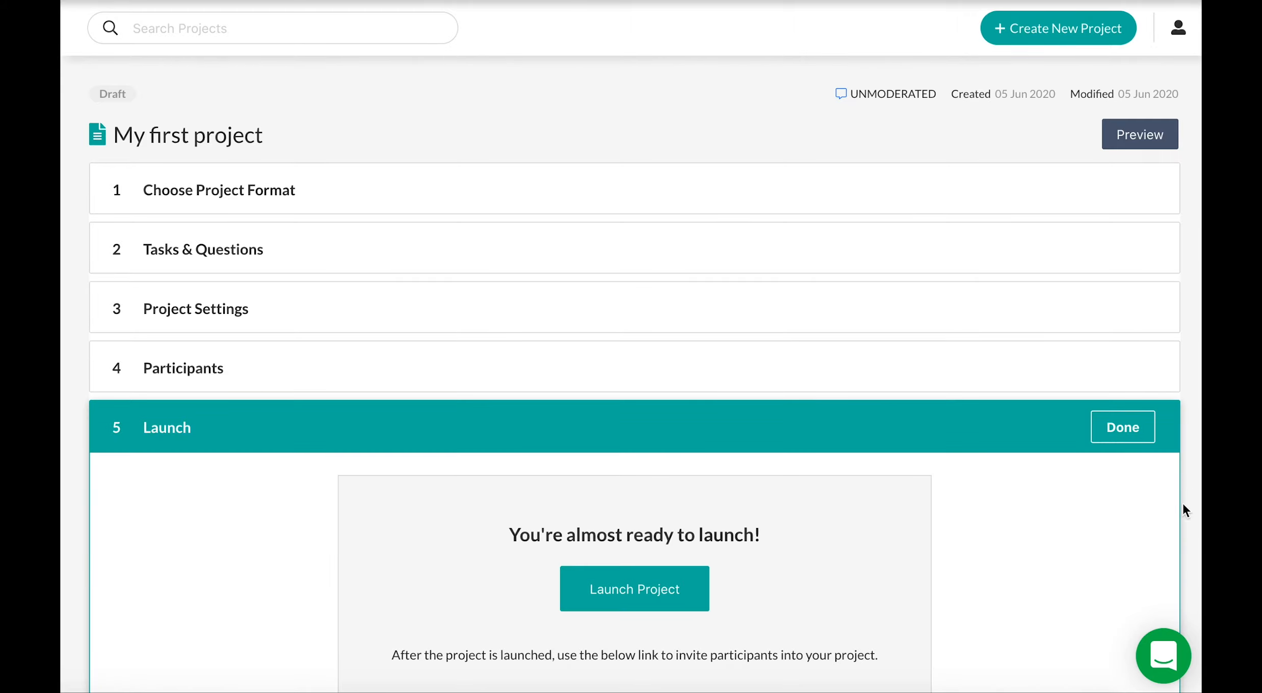
{"action": "scroll", "coordinate": [1182, 502], "scroll_direction": "down", "scroll_amount": 6}
{"action": "left_click", "coordinate": [885, 510]}
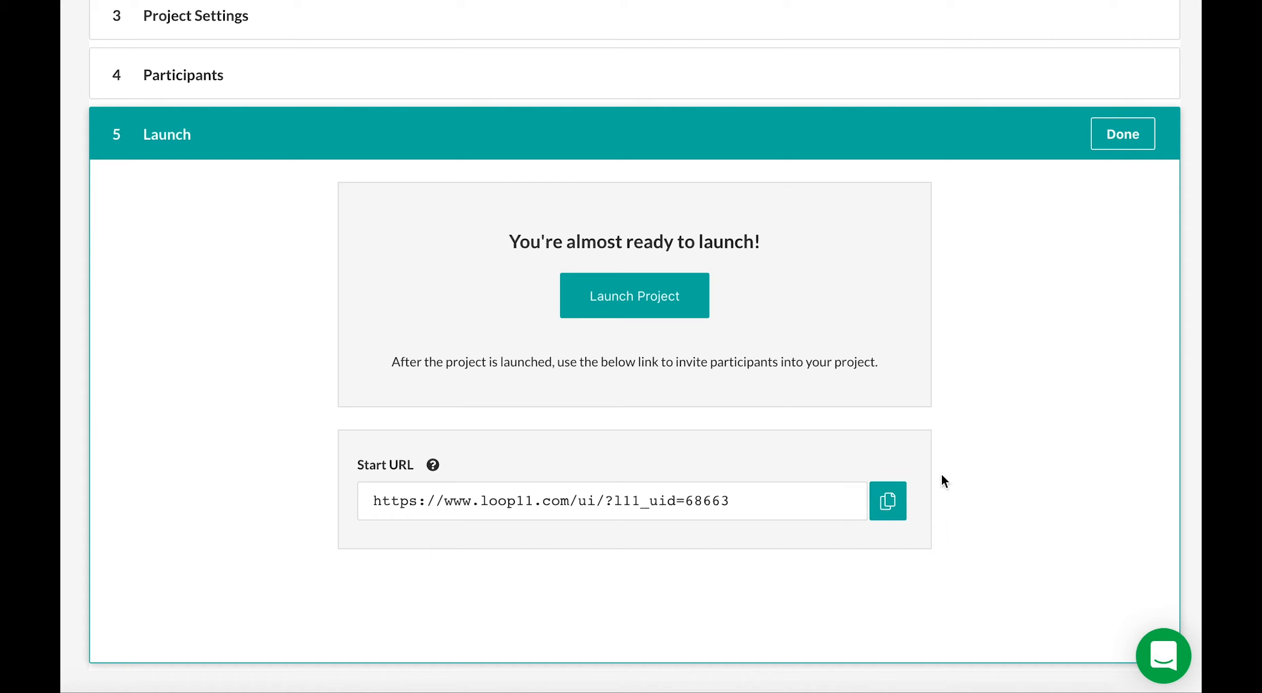
{"action": "left_click", "coordinate": [1126, 129]}
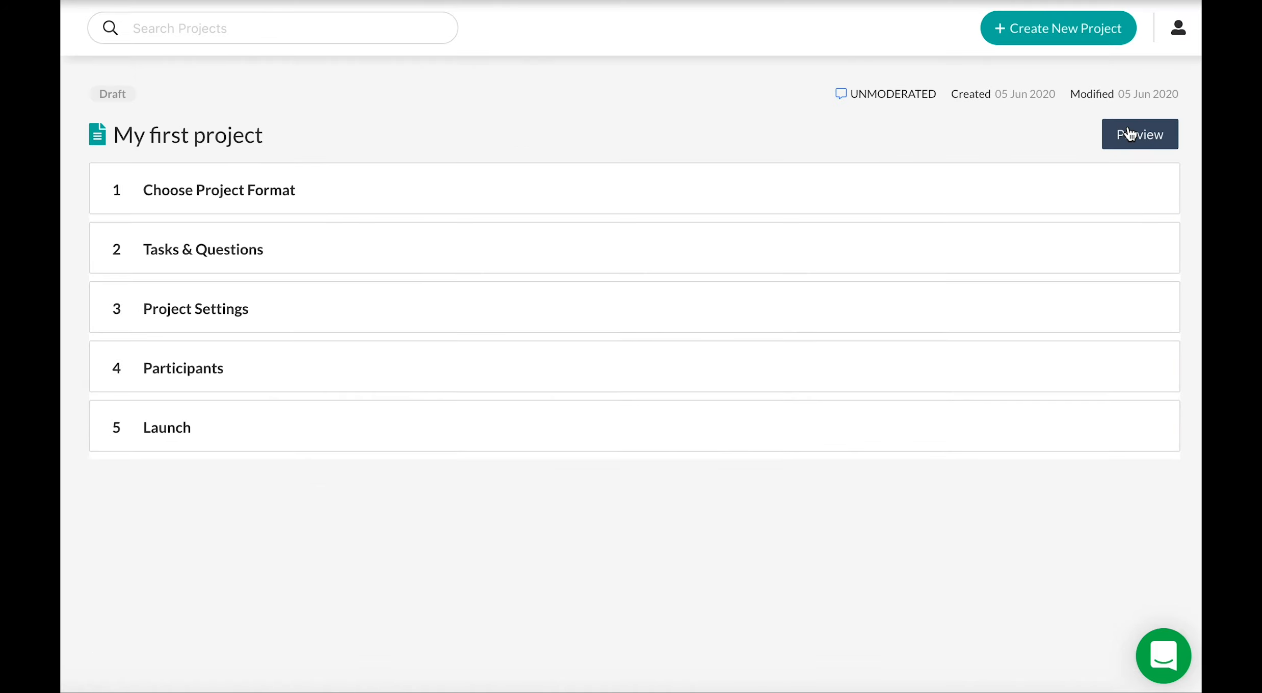